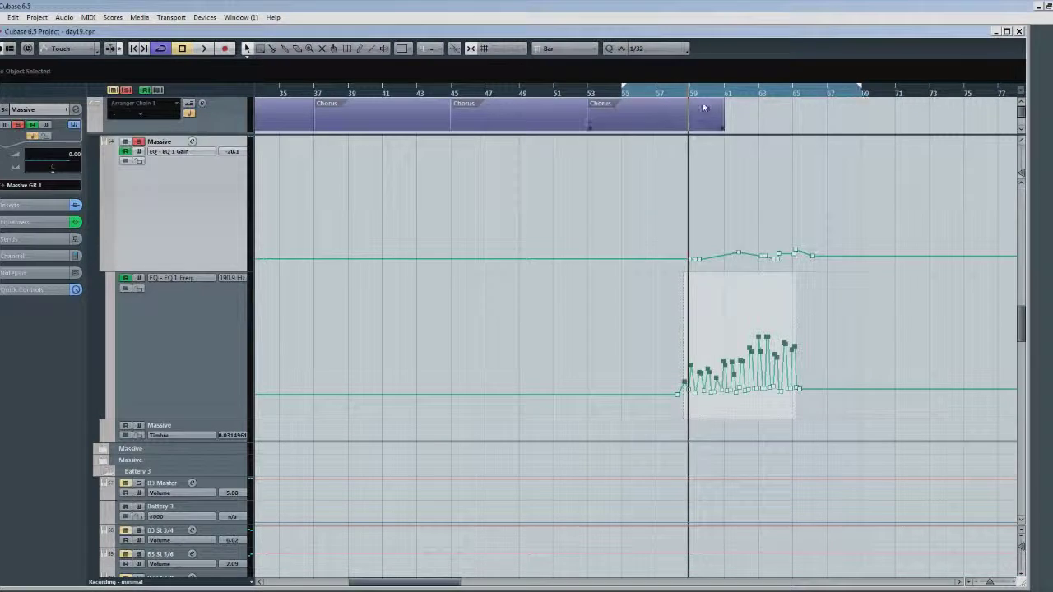
Step: Shorten the cycle range to bars 55–57 and play back the Massive section before the automation begins
drag(860, 92, 656, 92)
key(space)
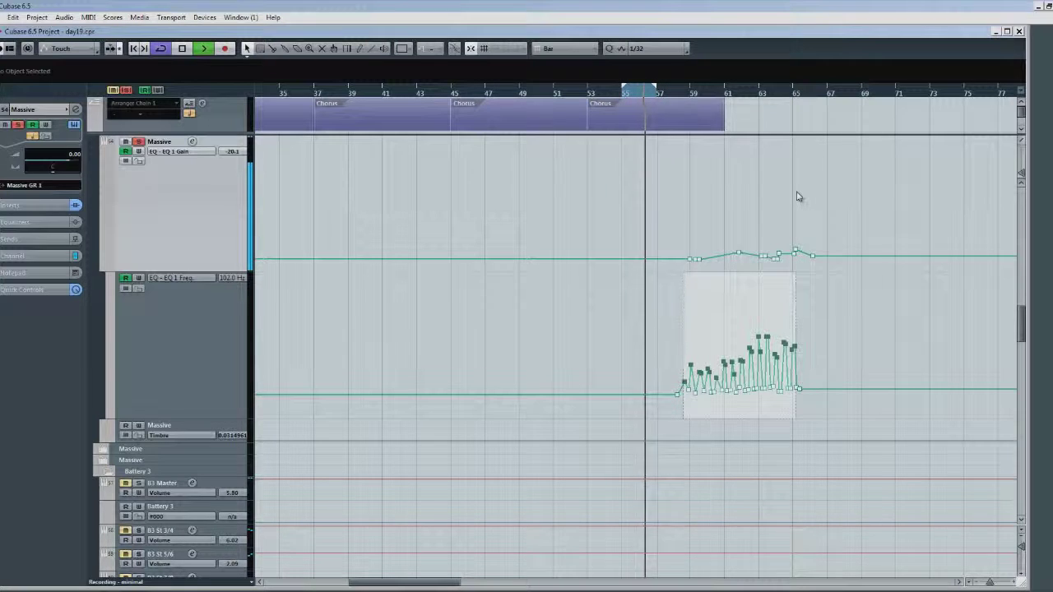
key(space)
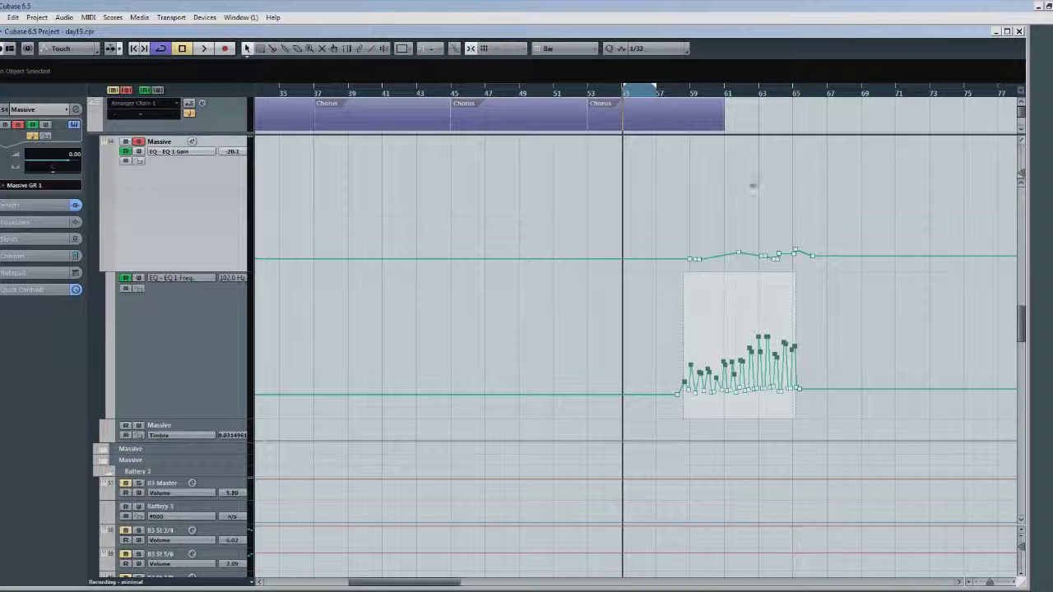
Step: Extend the cycle range to bar 65 and play back from bar 57 with the Massive channel settings open to observe the equalizer
drag(656, 90, 795, 113)
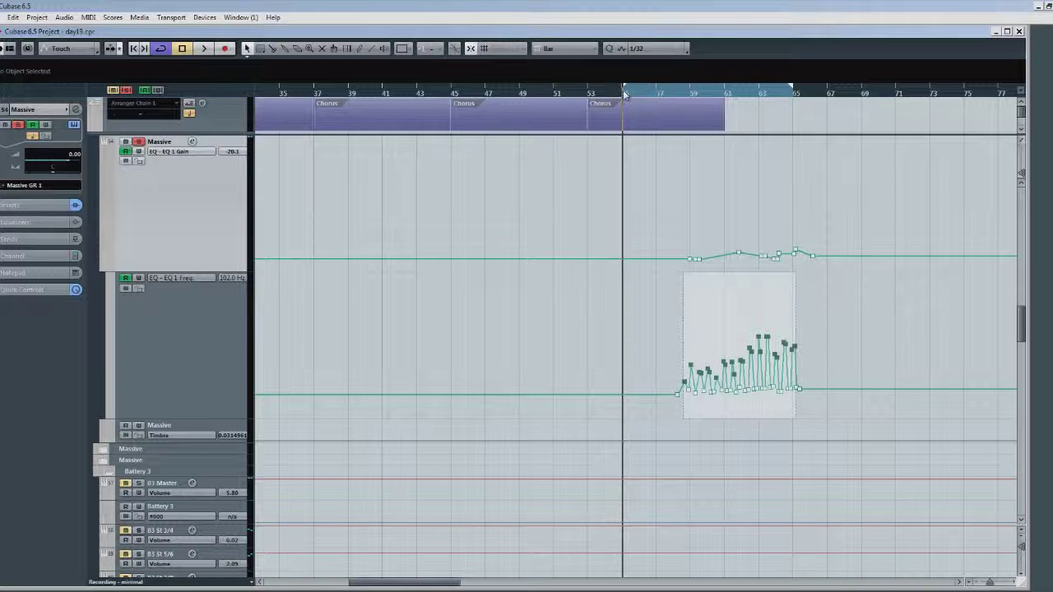
mouse_move(625, 95)
mouse_down()
mouse_move(659, 98)
mouse_move(627, 92)
mouse_up()
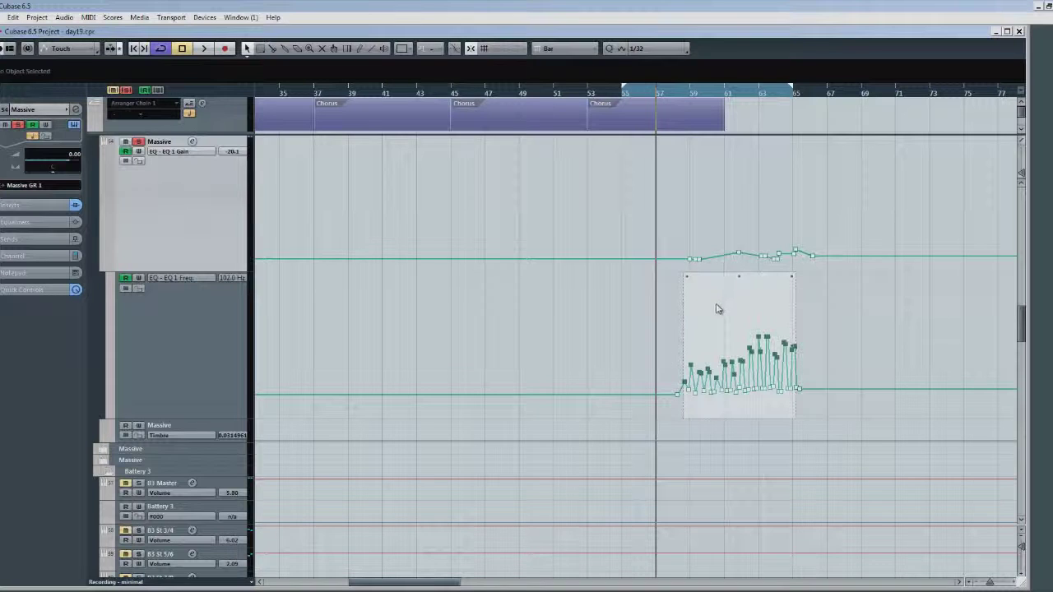
click(191, 142)
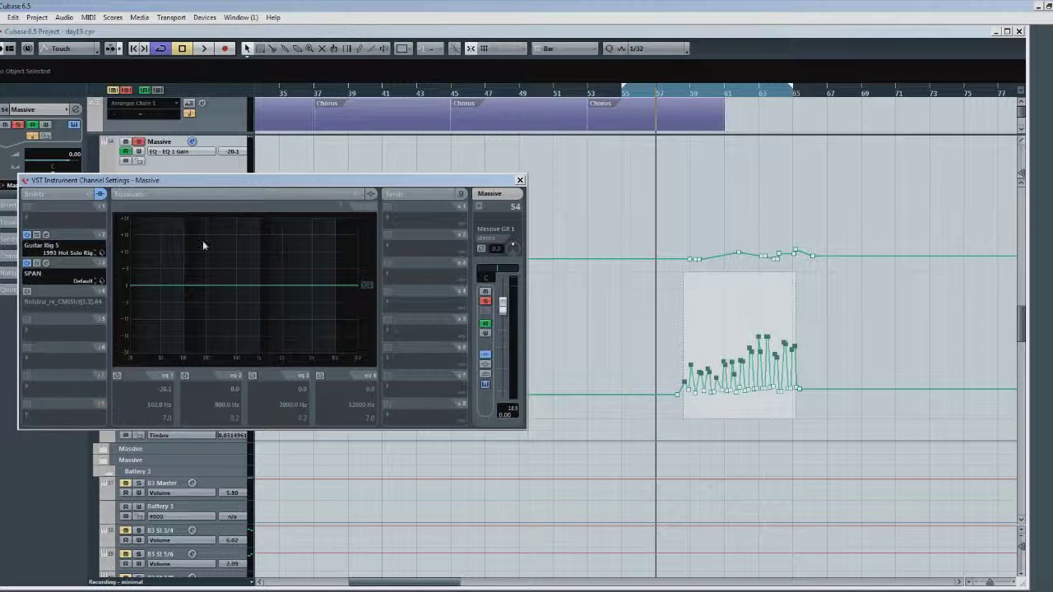
drag(388, 183, 439, 172)
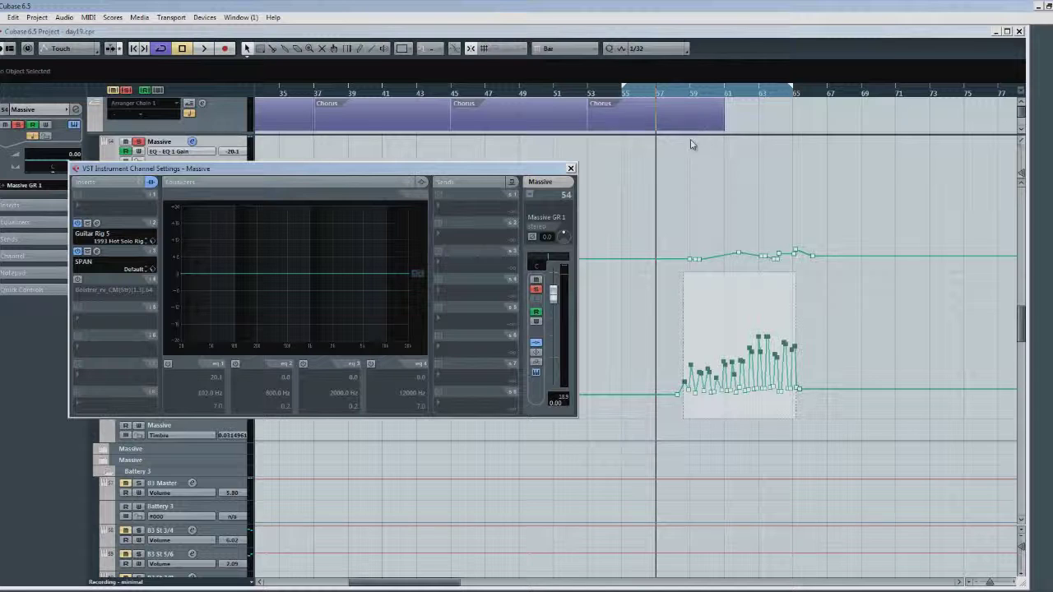
key(space)
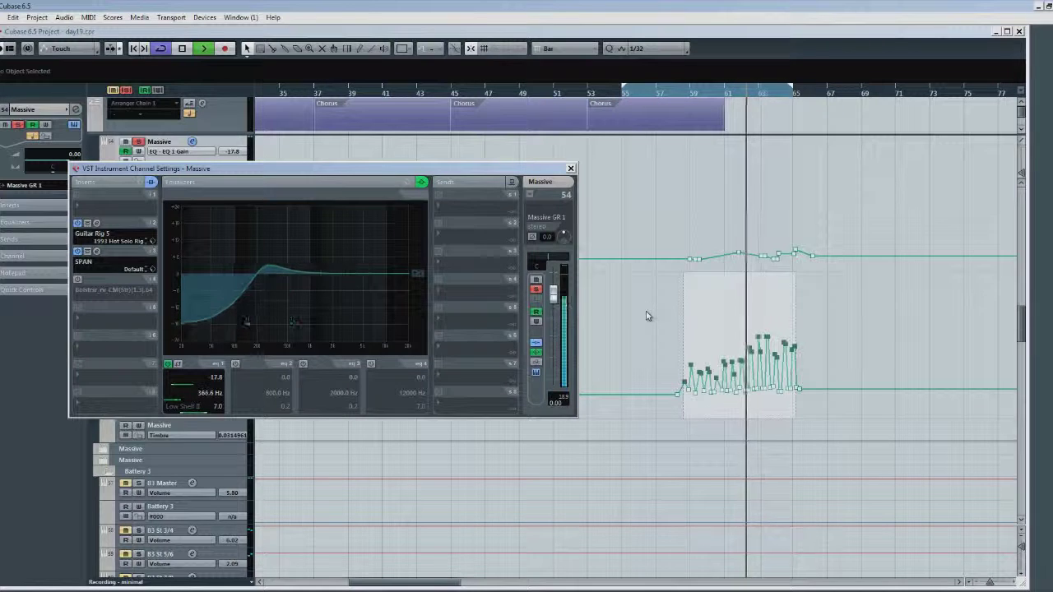
key(e)
Step: Stop playback and scale the peak points of the EQ 1 Freq automation between bars 59 and 65 vertically upward
drag(646, 316, 832, 387)
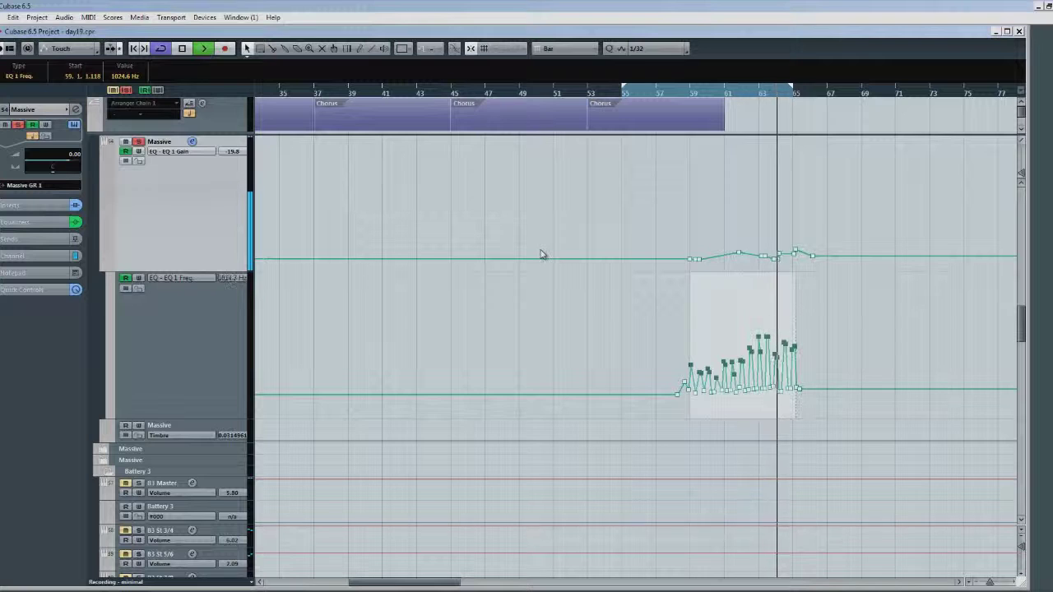
key(space)
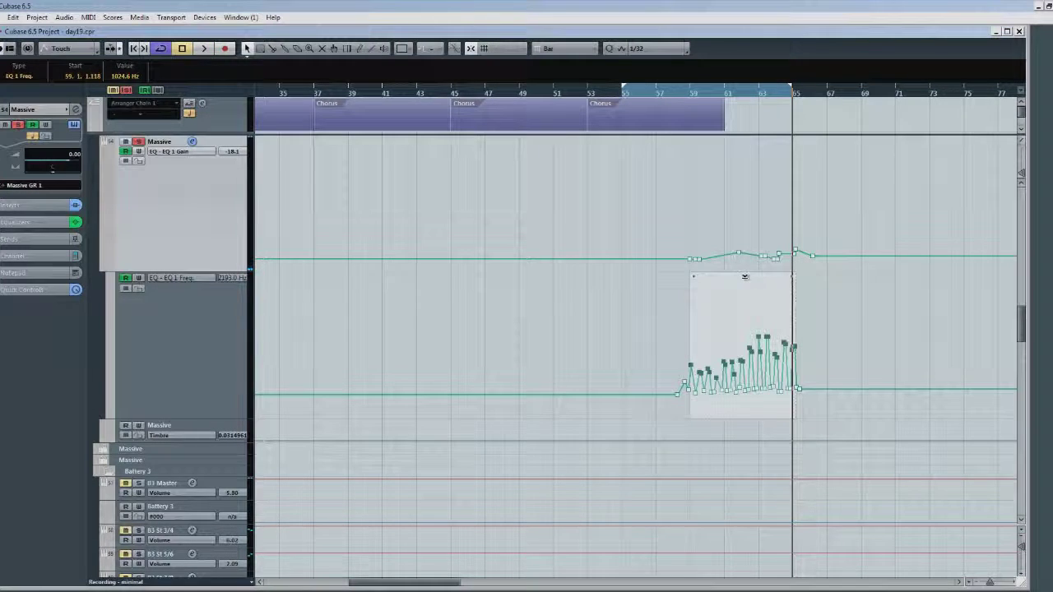
drag(744, 276, 736, 257)
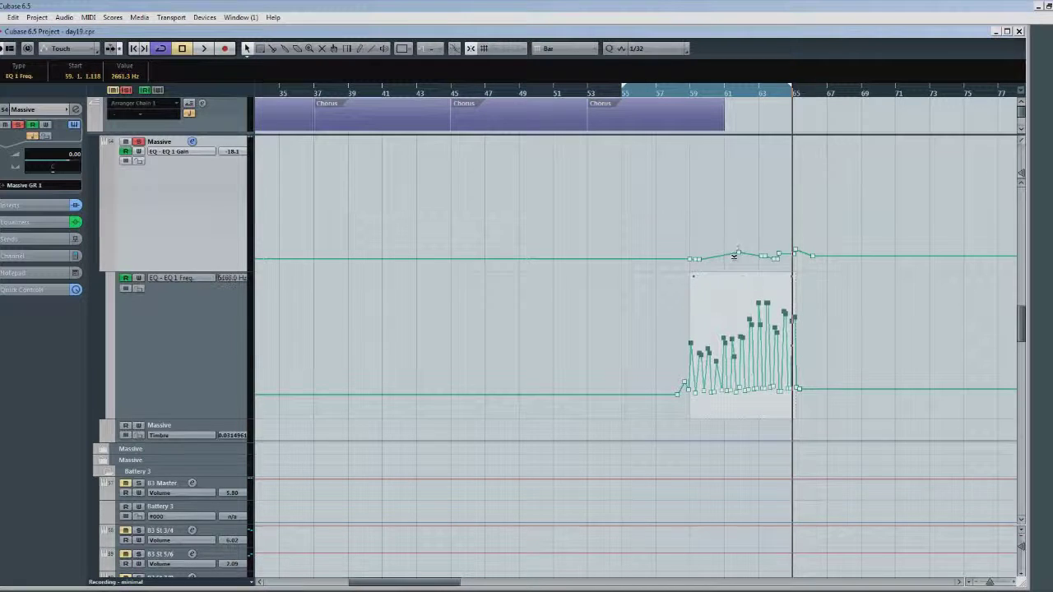
Step: Play back from about bar 58 and check the scaled frequency automation in the Massive channel's equalizer display
click(678, 99)
key(space)
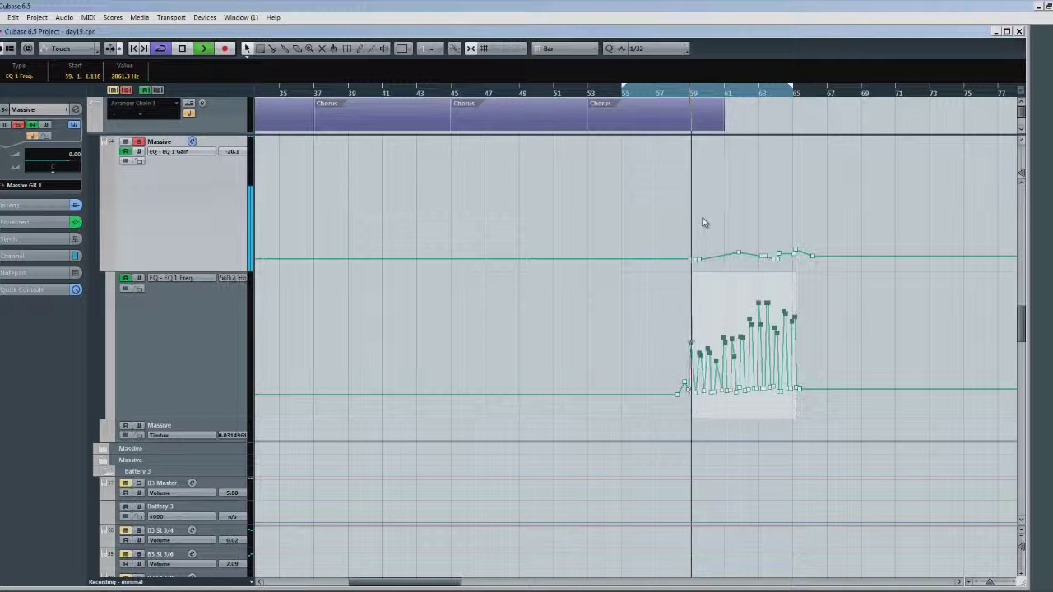
click(192, 141)
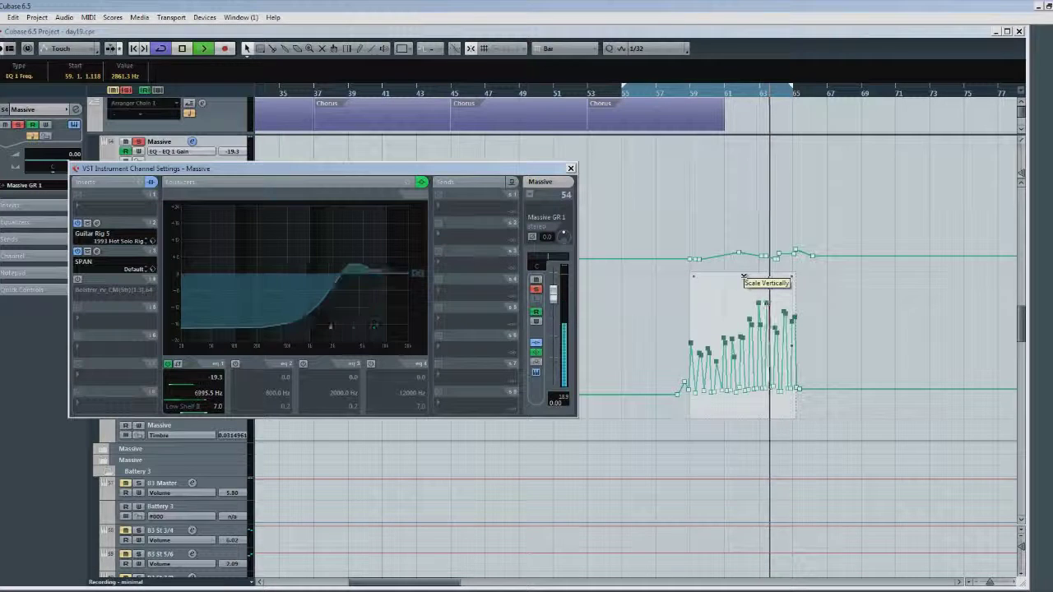
key(space)
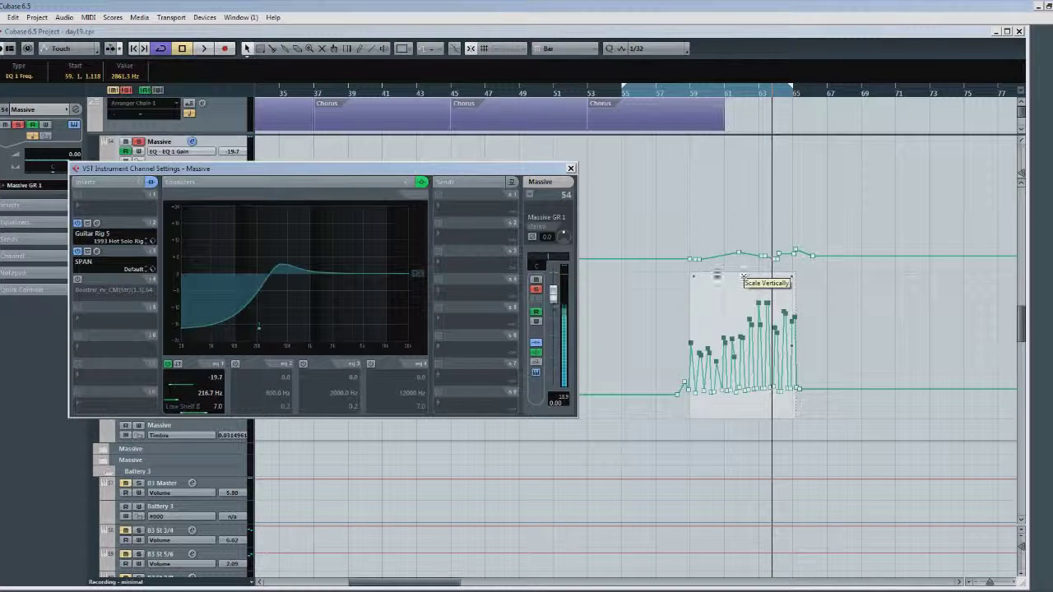
click(571, 170)
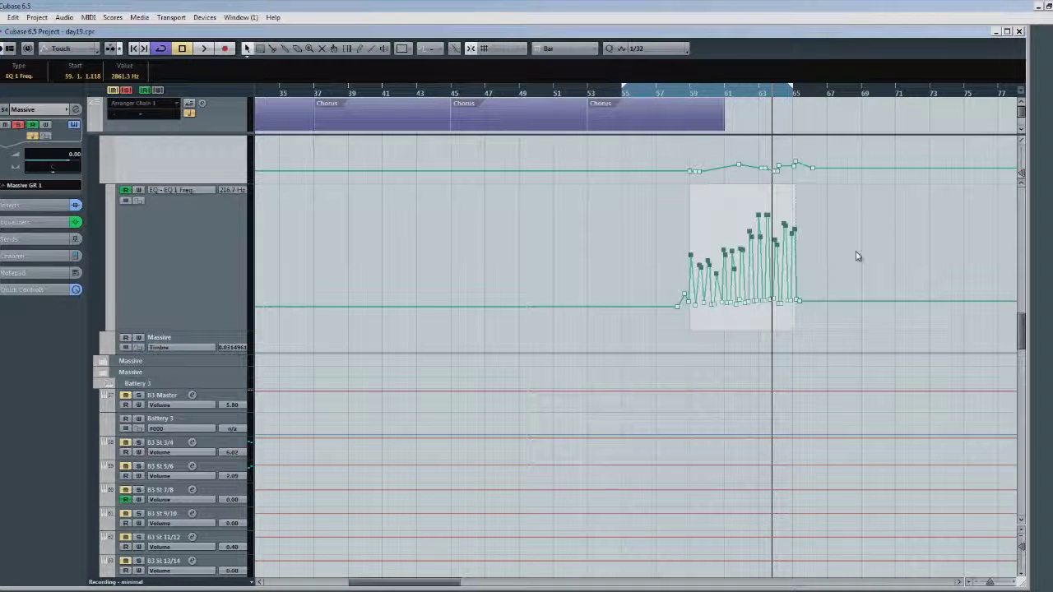
Step: Select the CLEAN track in the Massive 1 Grindy Bass folder and briefly audition it
scroll(822, 282, up, 8)
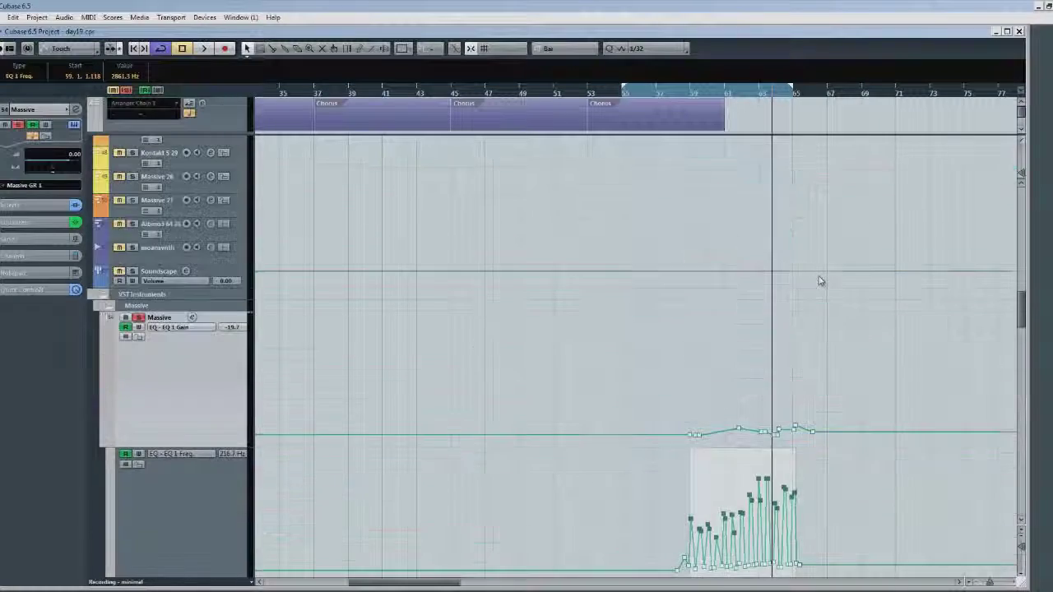
scroll(825, 283, up, 6)
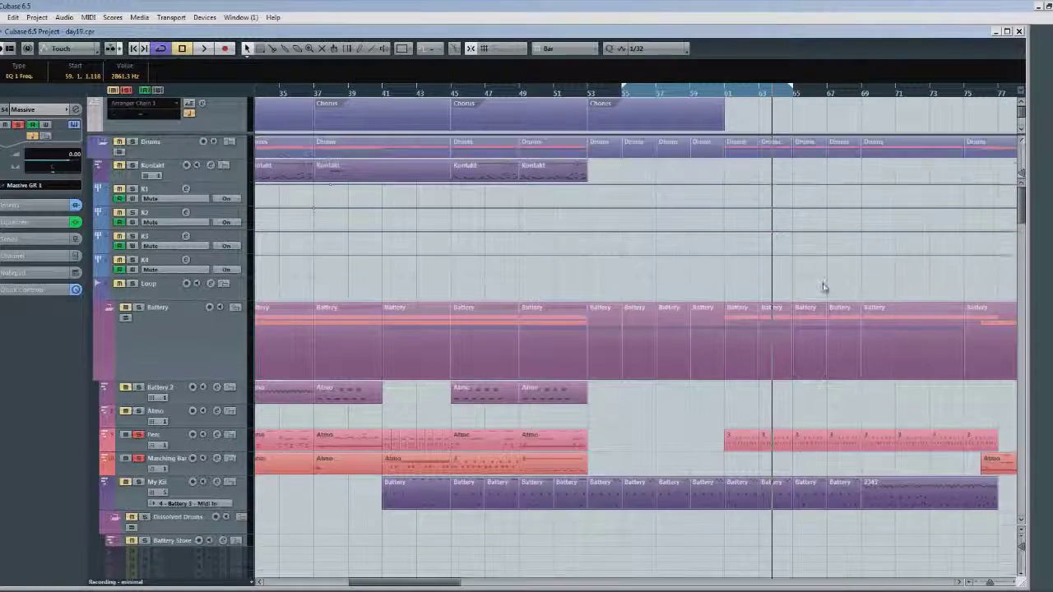
scroll(613, 359, up, 5)
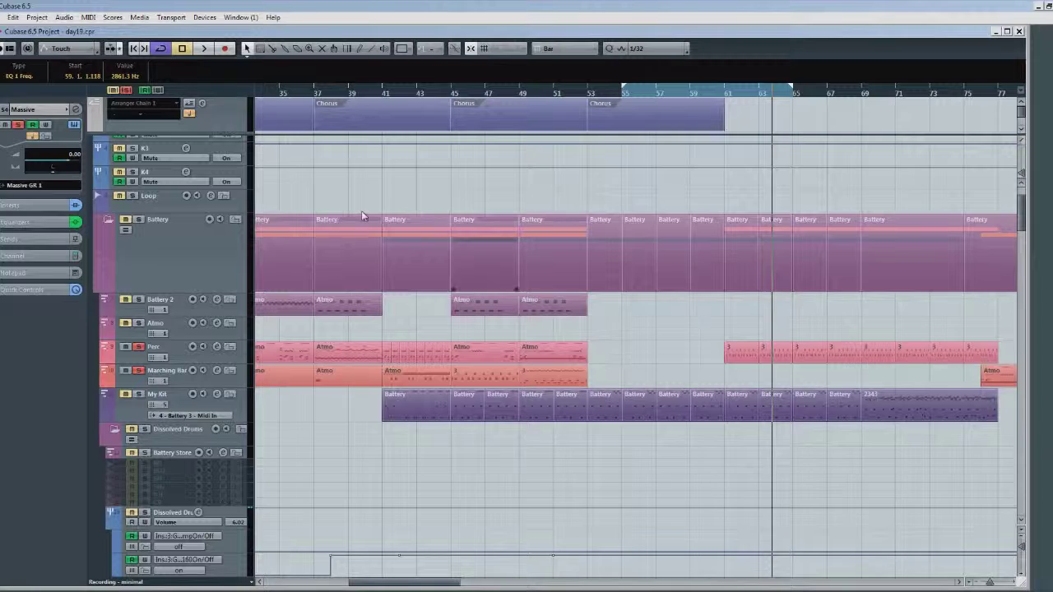
scroll(317, 275, down, 10)
scroll(345, 247, up, 5)
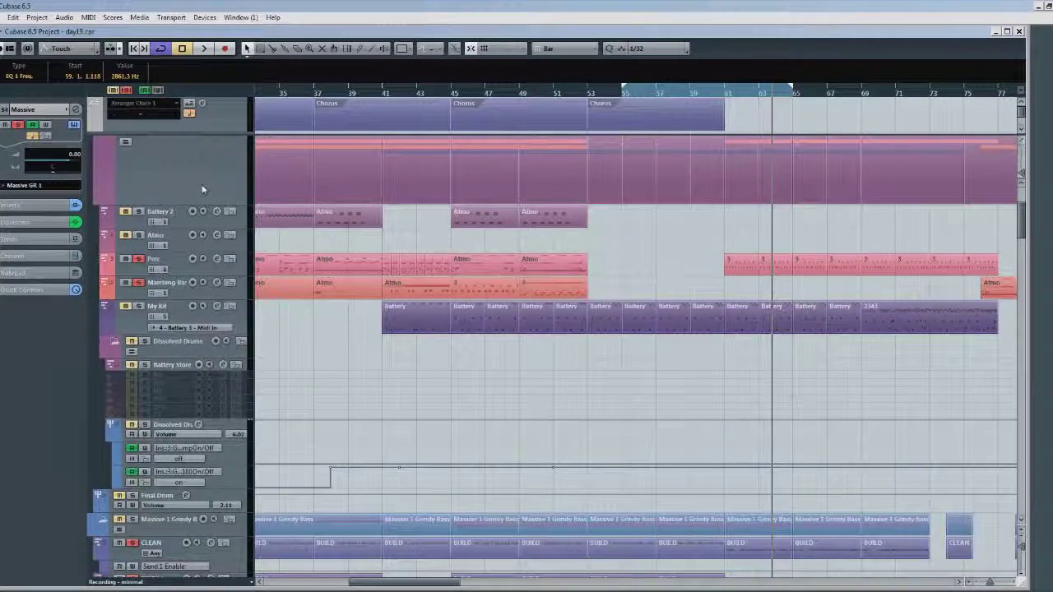
scroll(493, 271, down, 5)
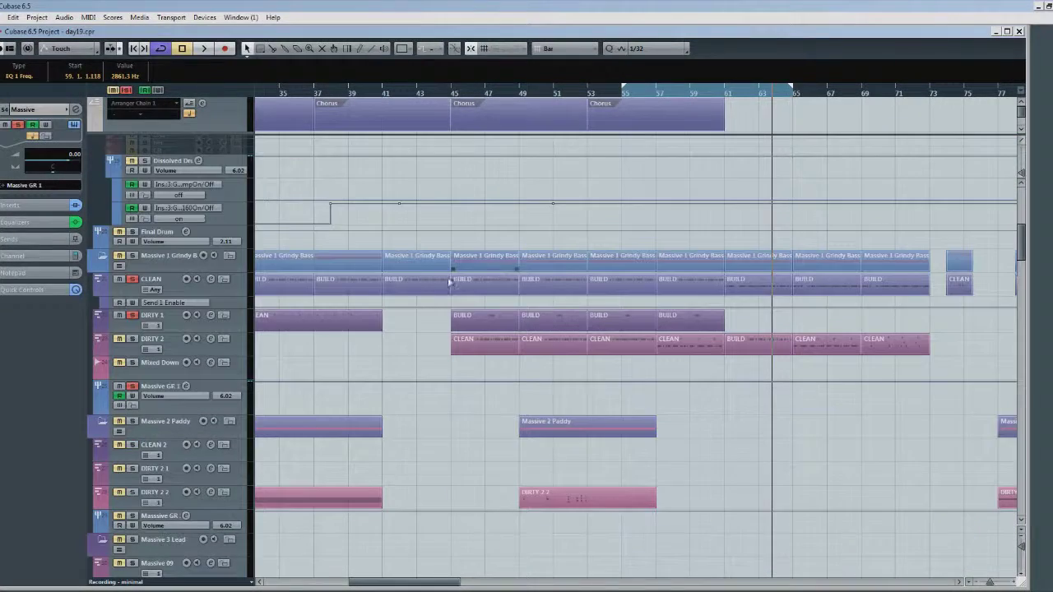
click(233, 290)
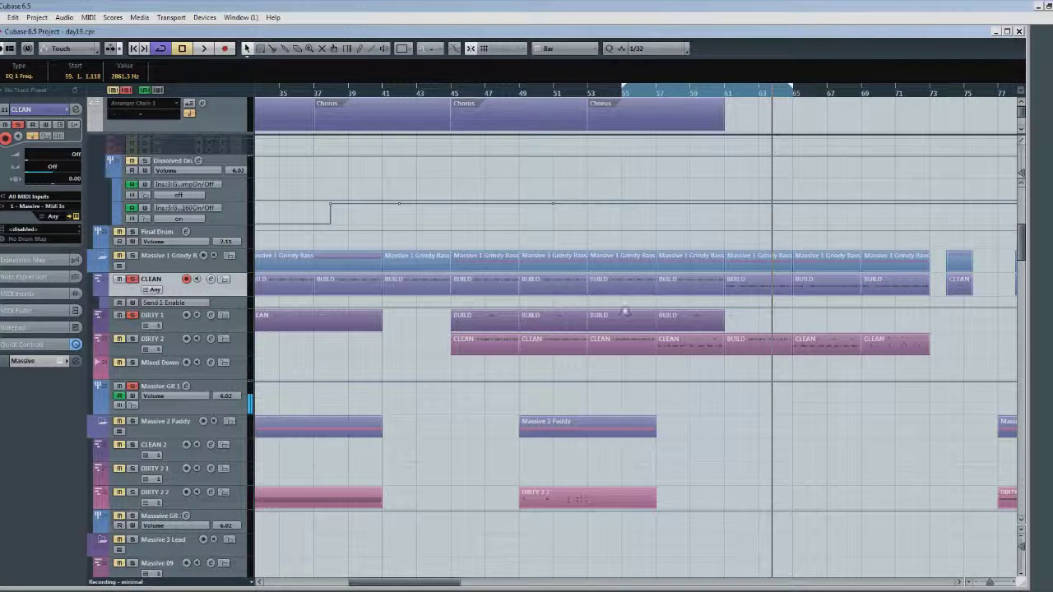
key(space)
Step: Switch the Massive channel's EQ 1 Gain automation lane to EQ 1 On and add a separate lane for EQ 1 Gain
scroll(326, 304, up, 10)
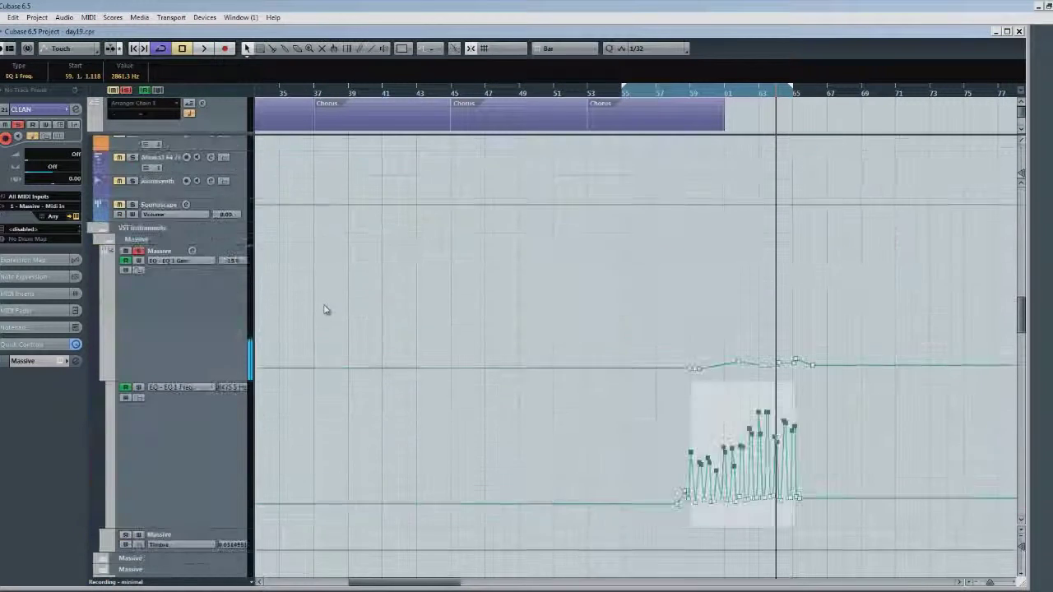
scroll(327, 320, down, 2)
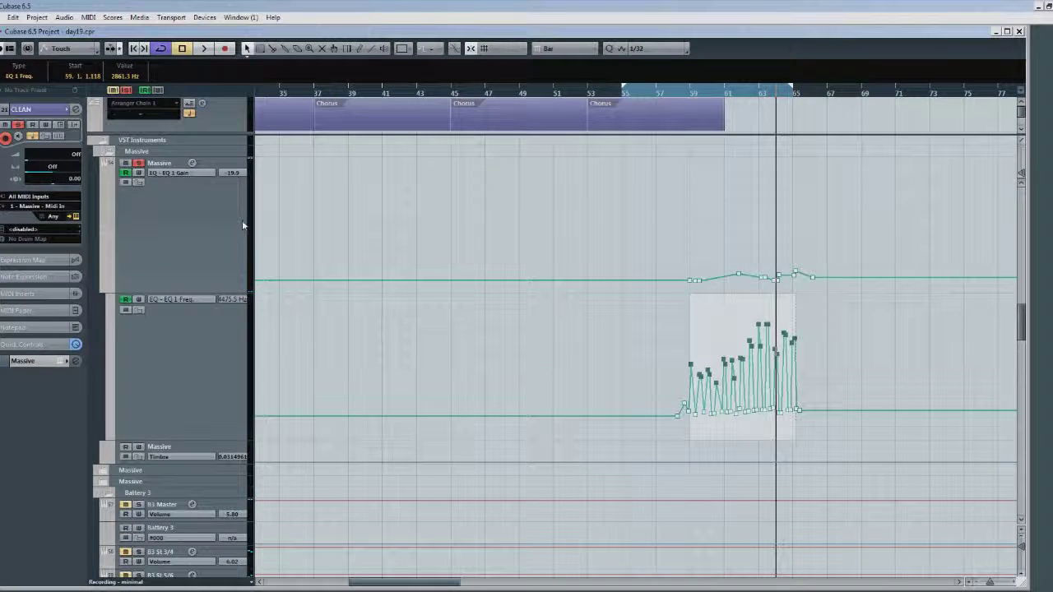
click(160, 172)
click(197, 180)
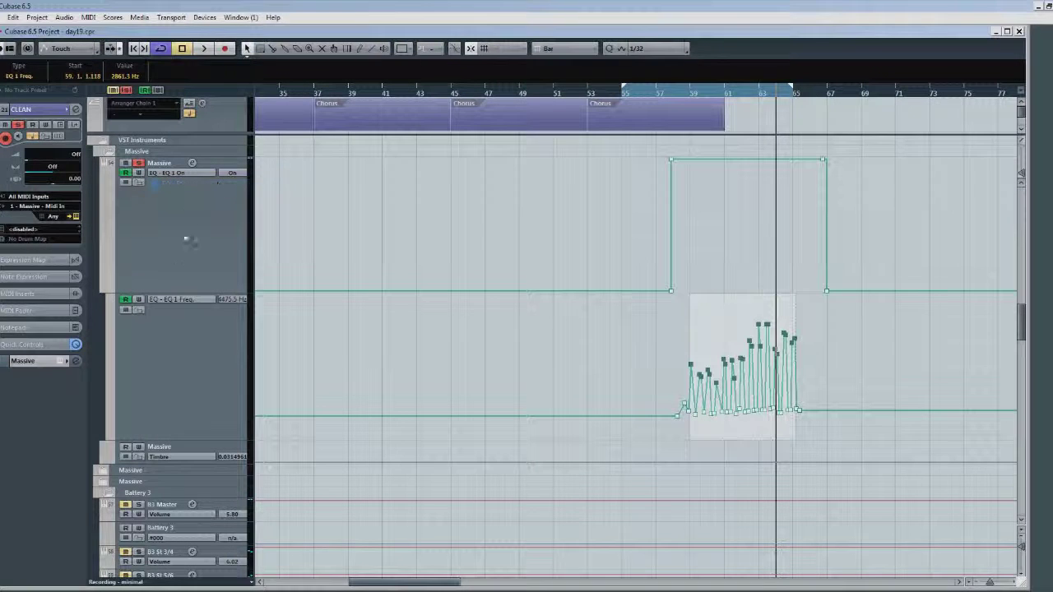
click(111, 444)
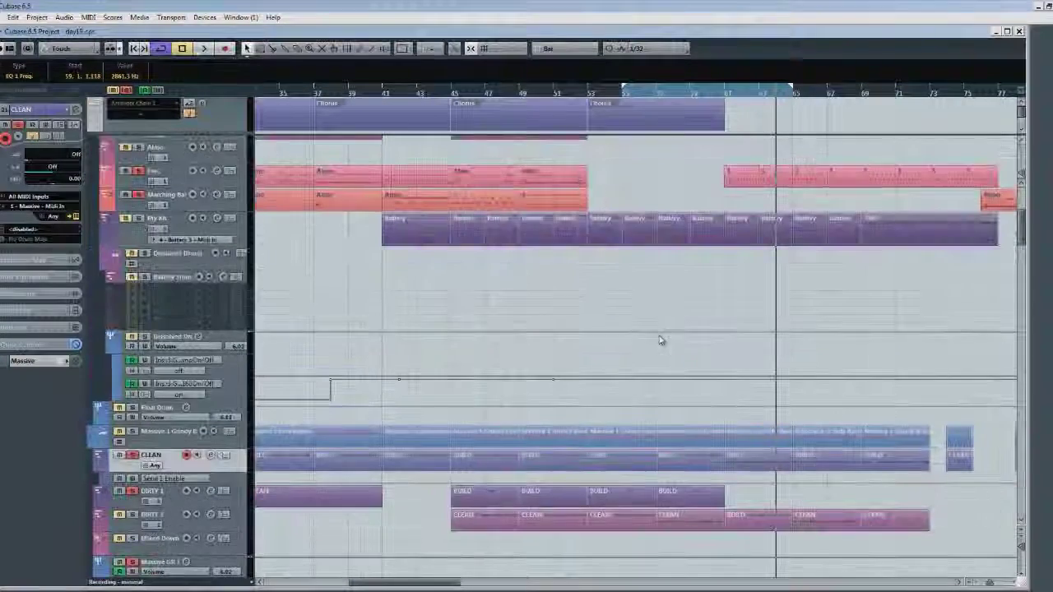
Step: Open the VST Instruments rack, look through its loaded instruments, and close it
scroll(658, 342, down, 14)
scroll(651, 346, up, 3)
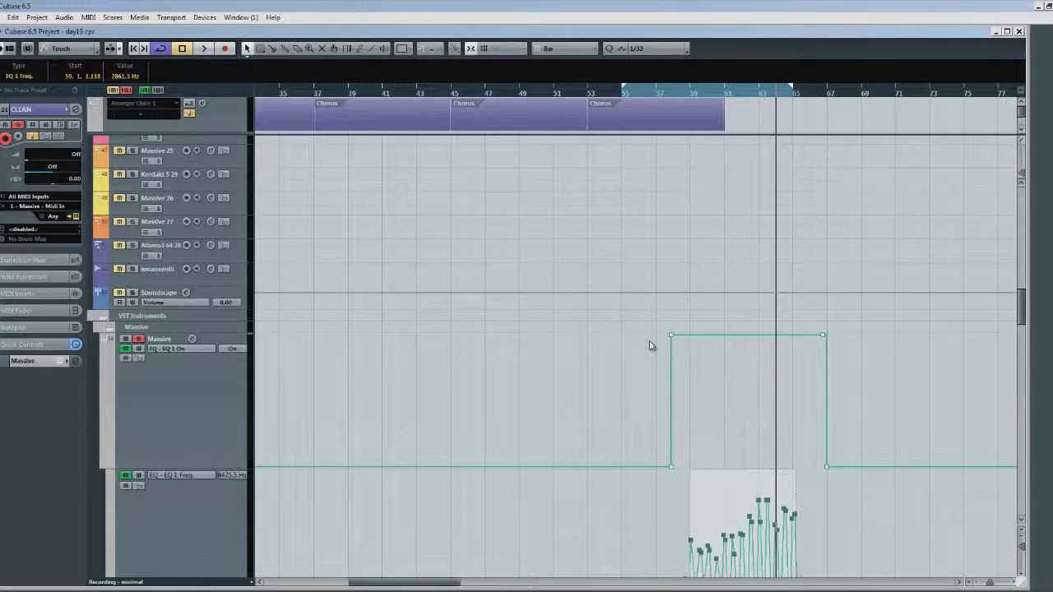
scroll(650, 345, down, 3)
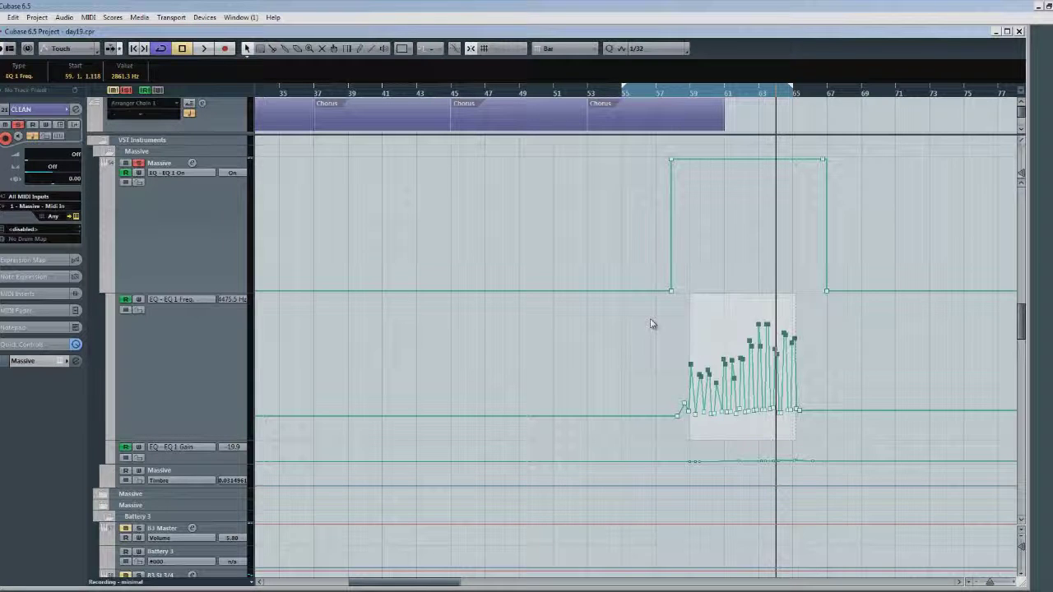
key(F11)
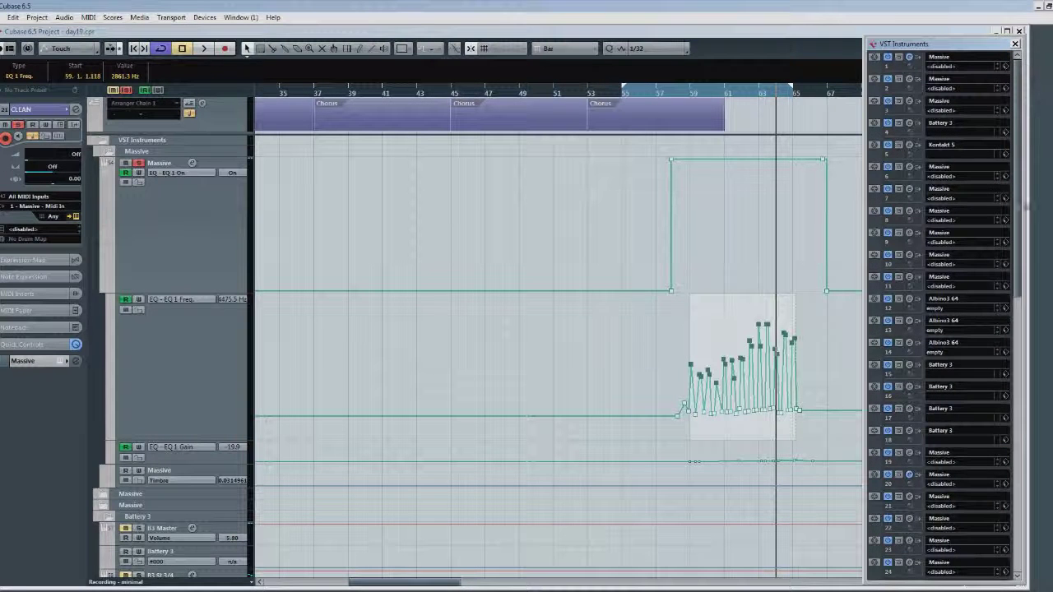
drag(1020, 225, 1018, 307)
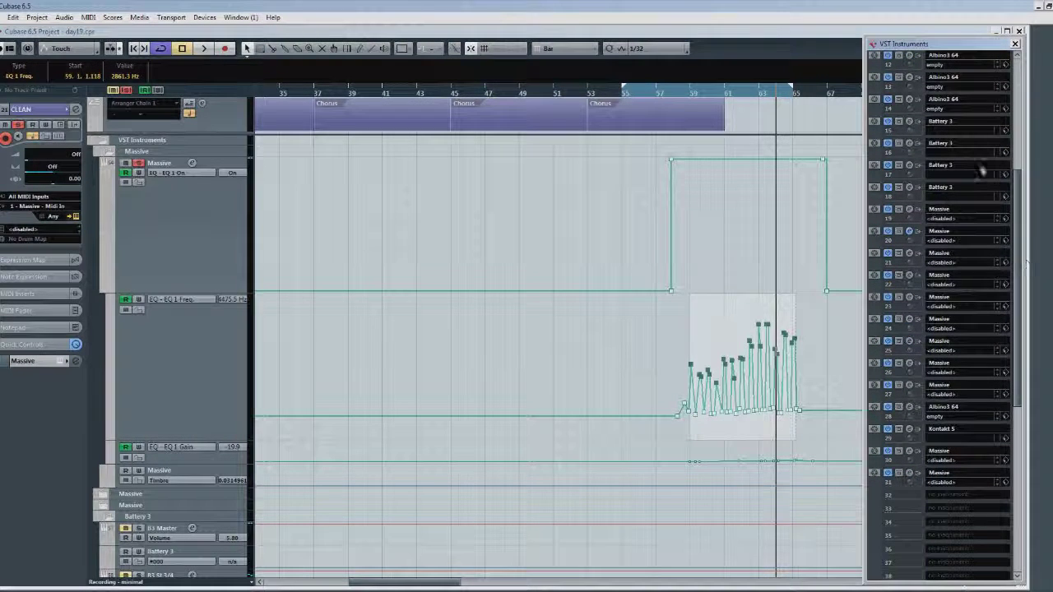
click(1014, 44)
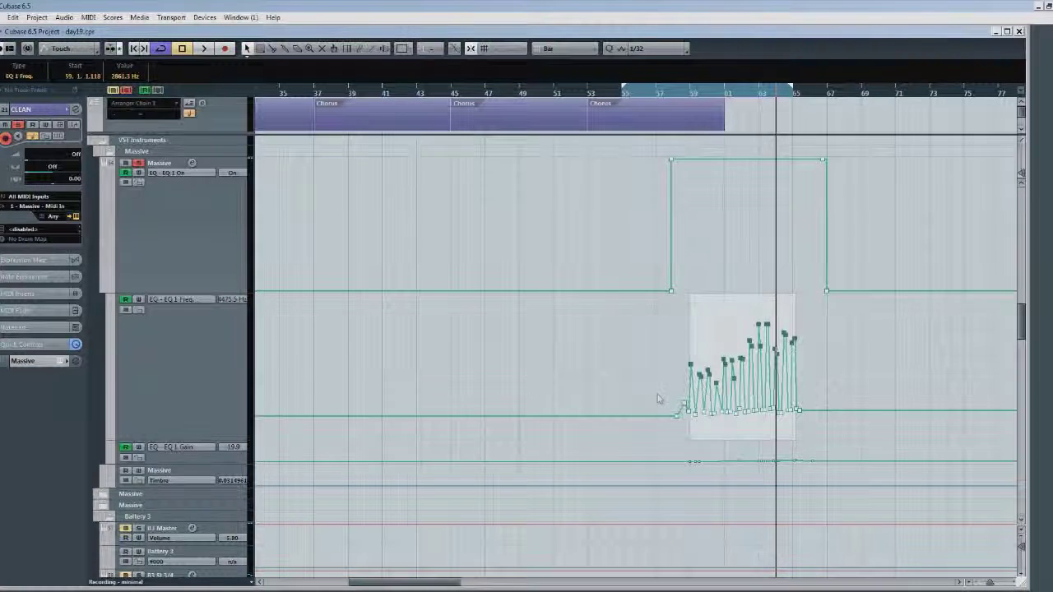
scroll(659, 398, up, 3)
scroll(658, 399, down, 2)
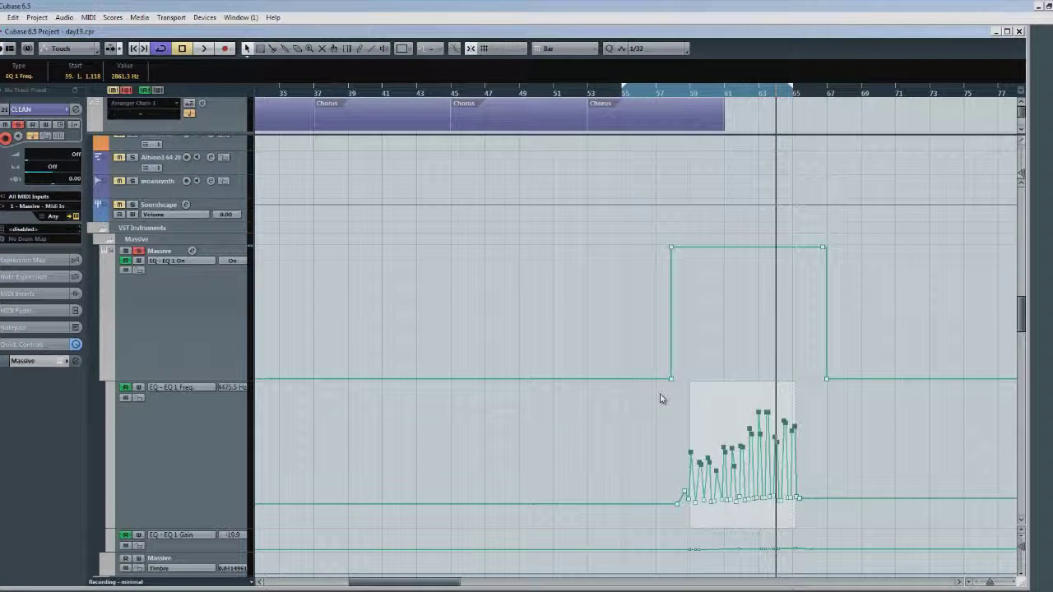
scroll(660, 398, down, 2)
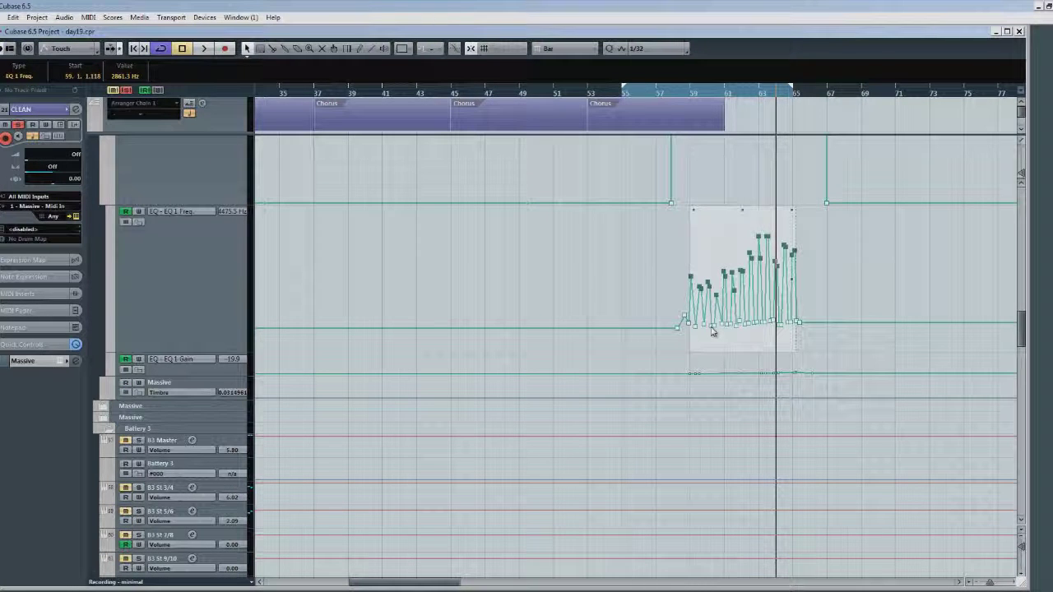
scroll(690, 350, up, 1)
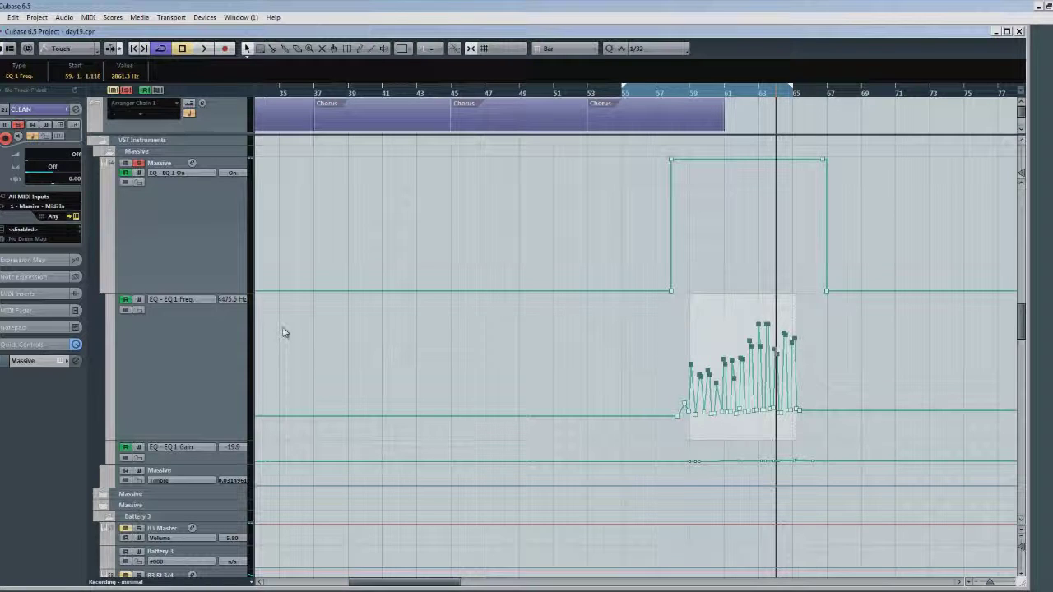
scroll(491, 376, up, 10)
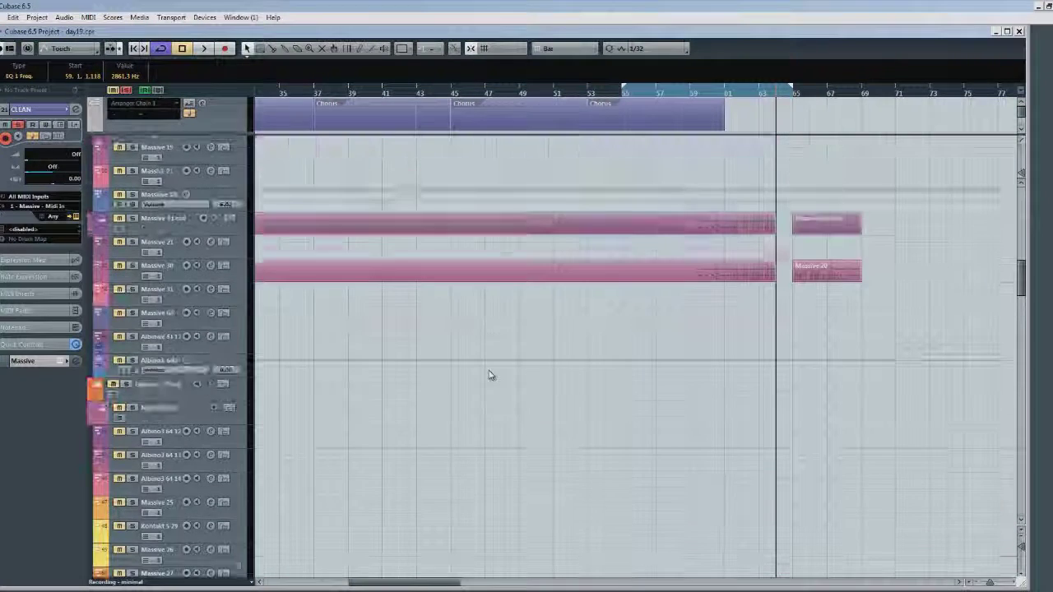
scroll(496, 370, up, 2)
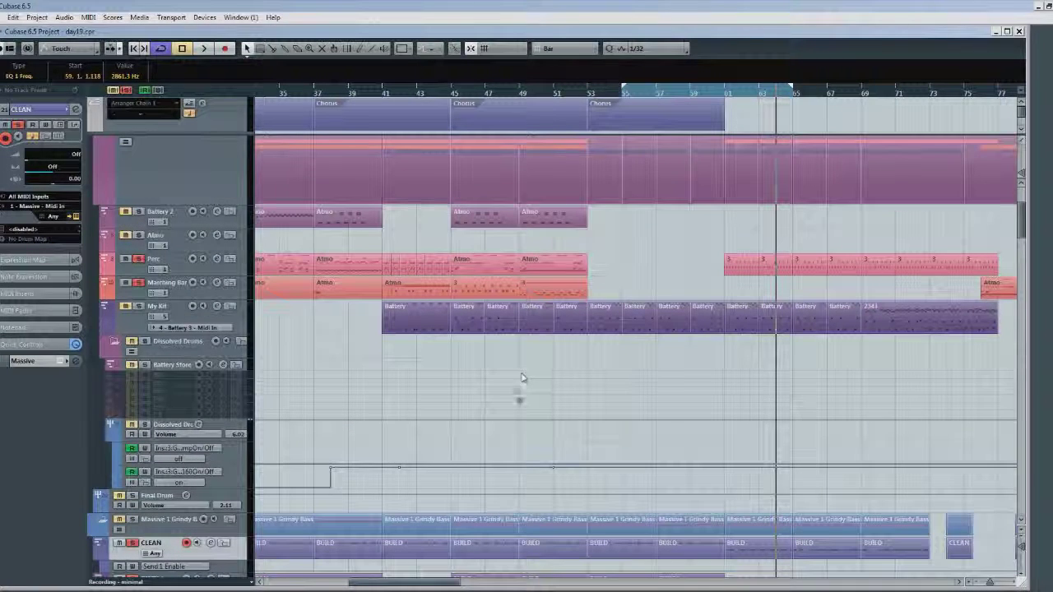
scroll(609, 352, down, 10)
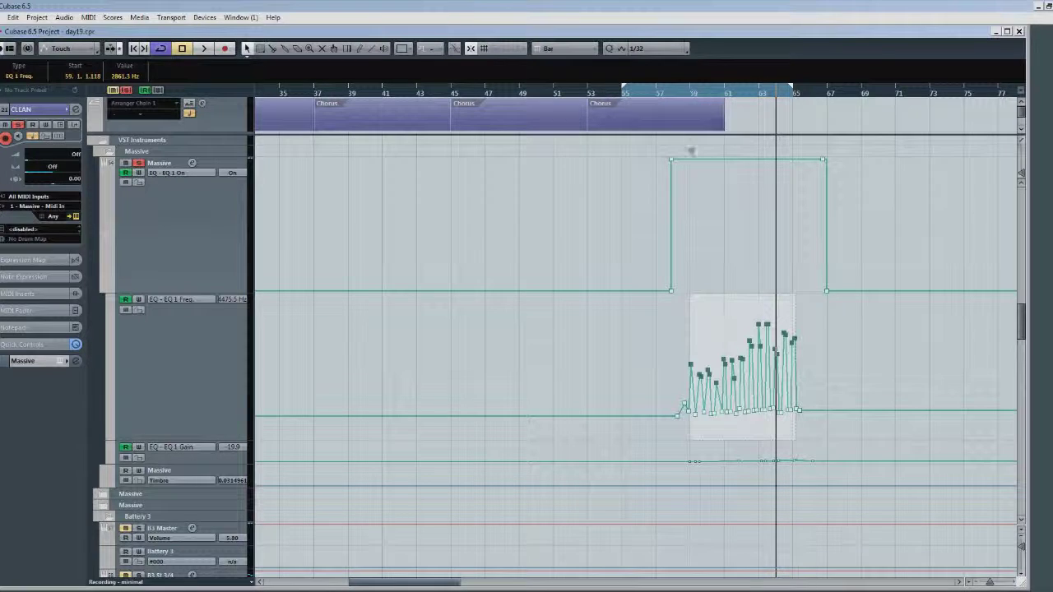
Step: Level the first EQ 1 Freq. point with the baseline and move the start of the EQ 1 On automation back to bar 52
mouse_move(676, 415)
mouse_down()
mouse_move(674, 366)
mouse_move(672, 409)
mouse_up()
click(588, 416)
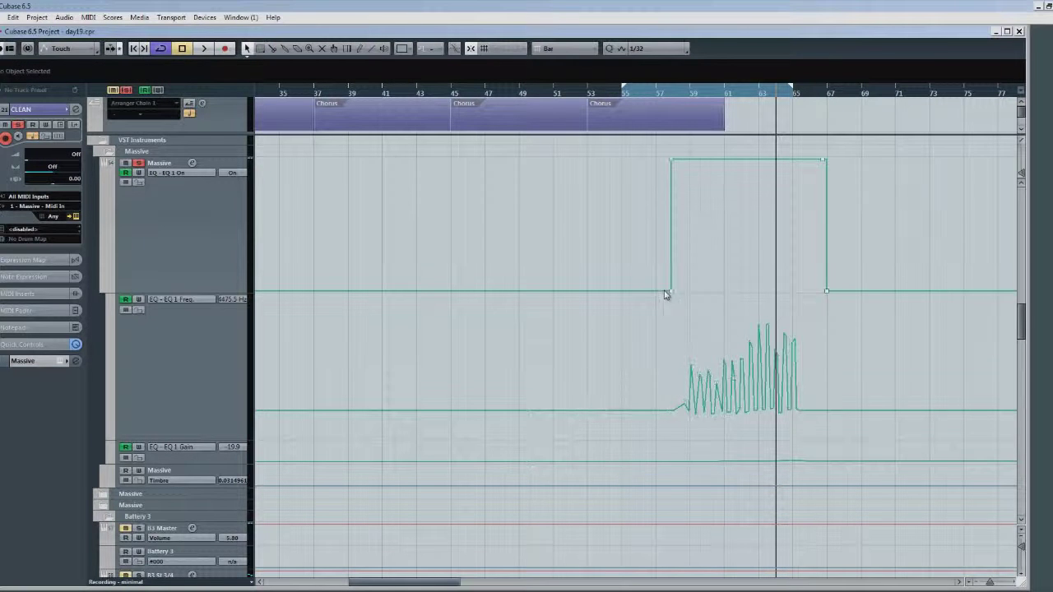
drag(673, 292, 570, 159)
Step: Draw an EQ 1 Freq. ramp from about bar 52 to a peak at bar 57, audition it, and lower the peak to 10070 Hz
click(576, 409)
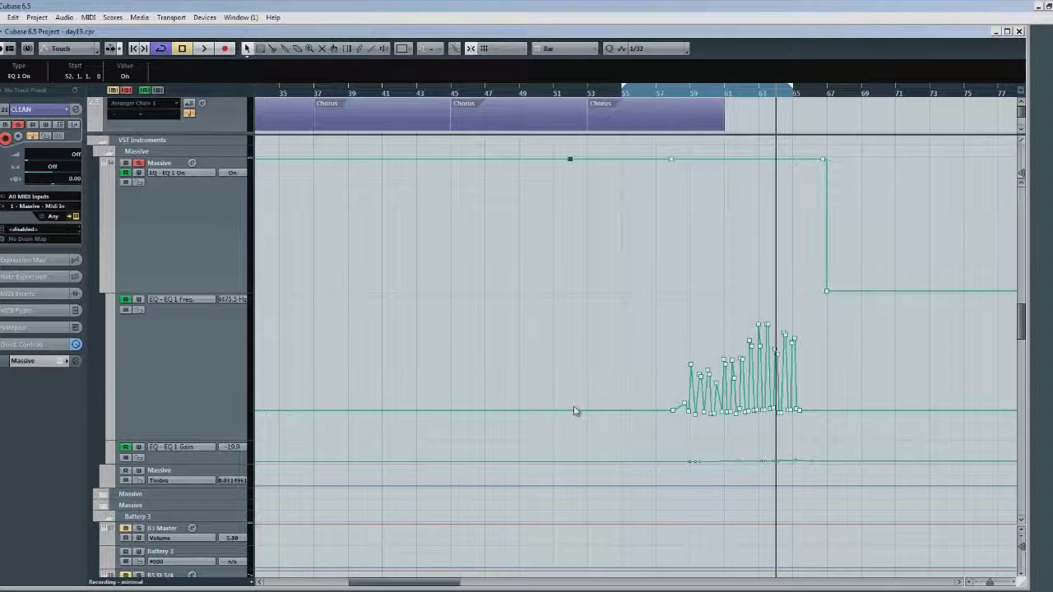
drag(664, 409, 655, 296)
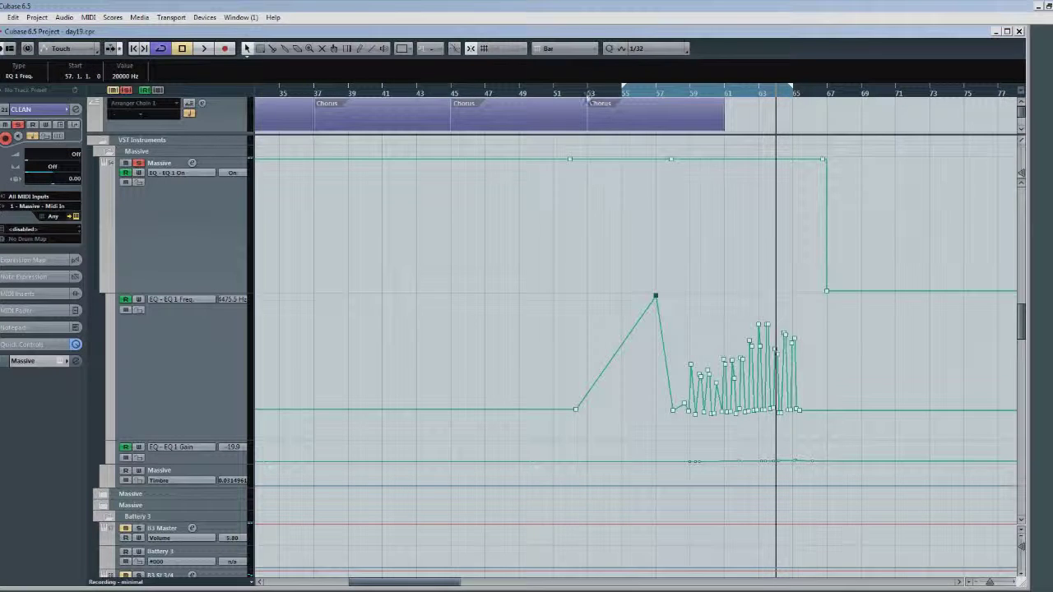
key(space)
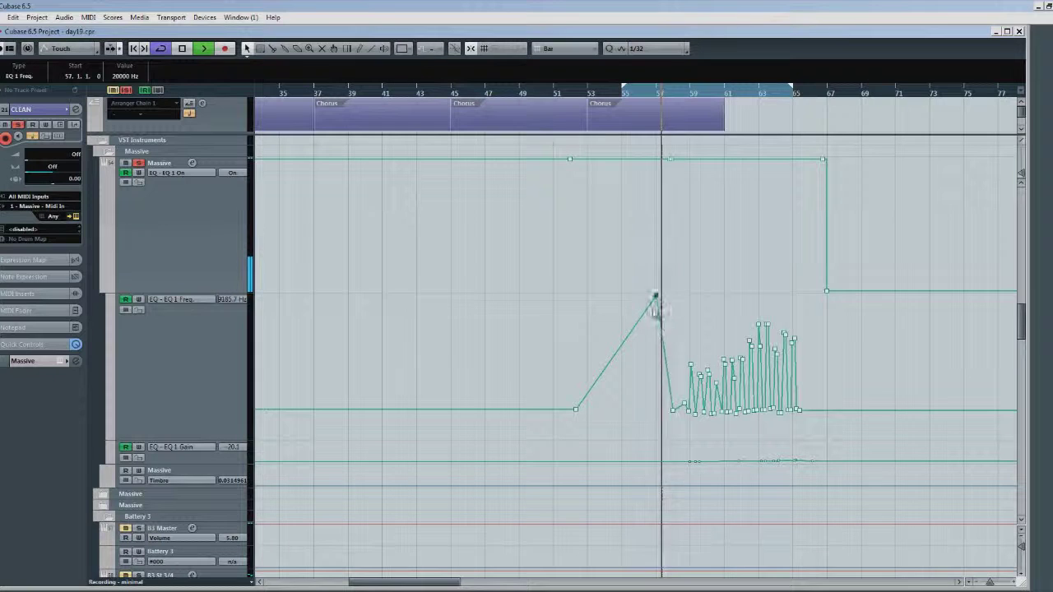
key(space)
drag(659, 298, 658, 326)
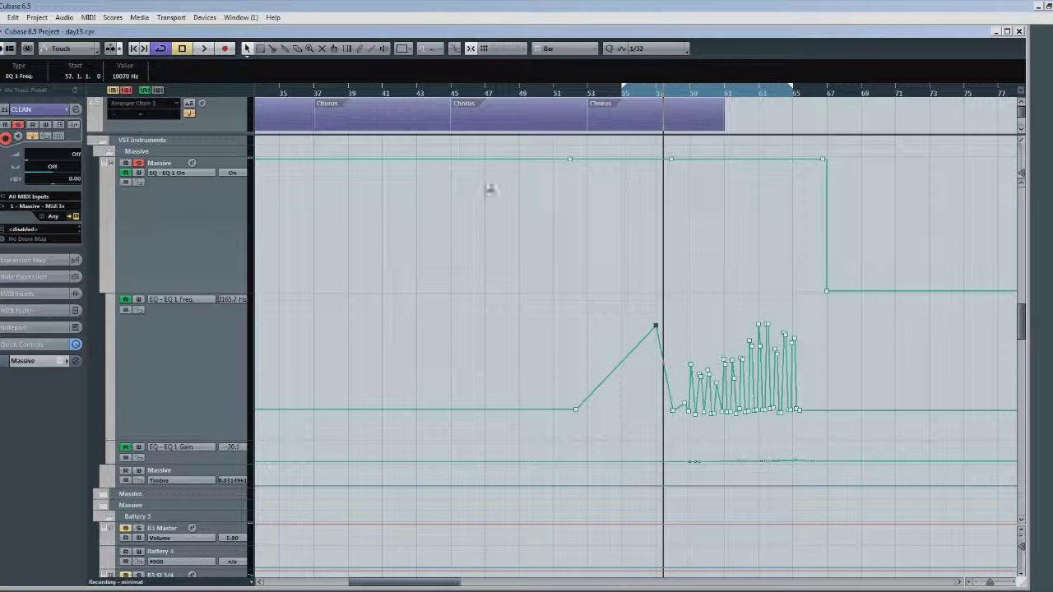
Step: Solo the Massive 20 track and place the playhead at bar 65, where its short clip starts
scroll(820, 252, up, 10)
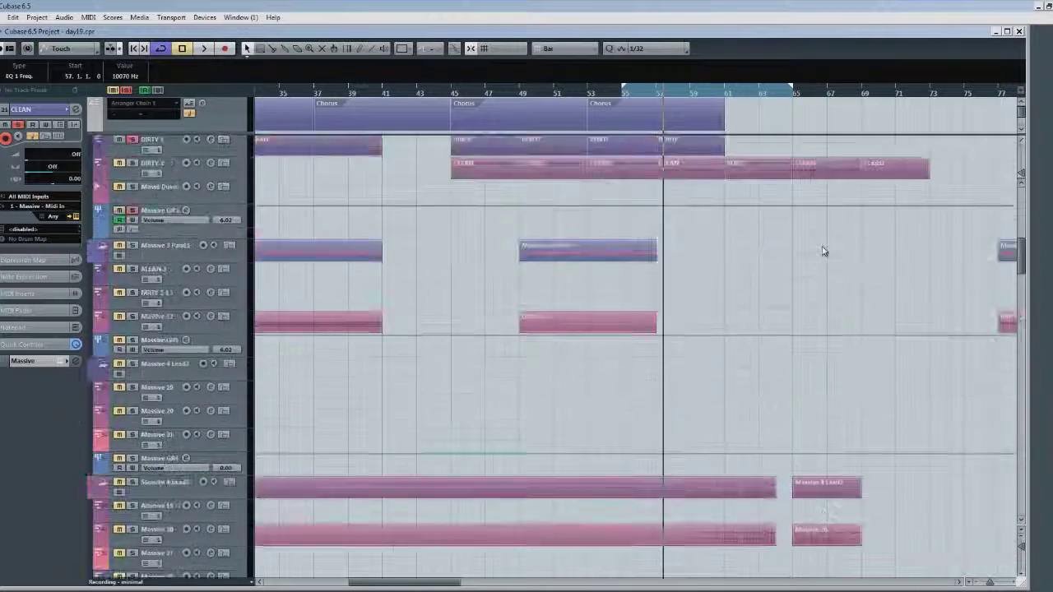
scroll(822, 251, up, 8)
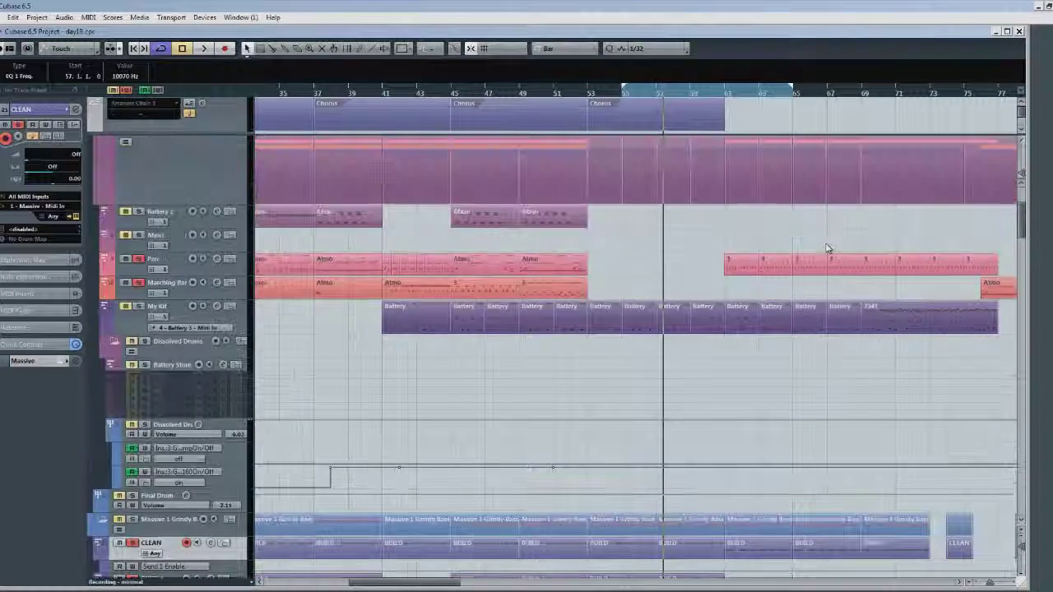
scroll(828, 248, down, 8)
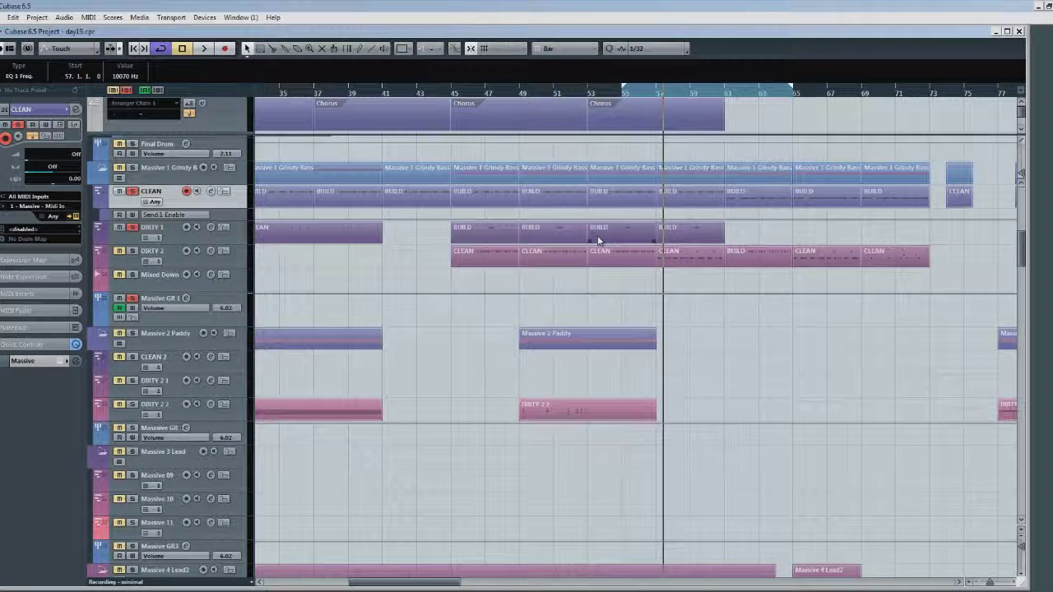
scroll(597, 235, down, 2)
scroll(822, 321, down, 4)
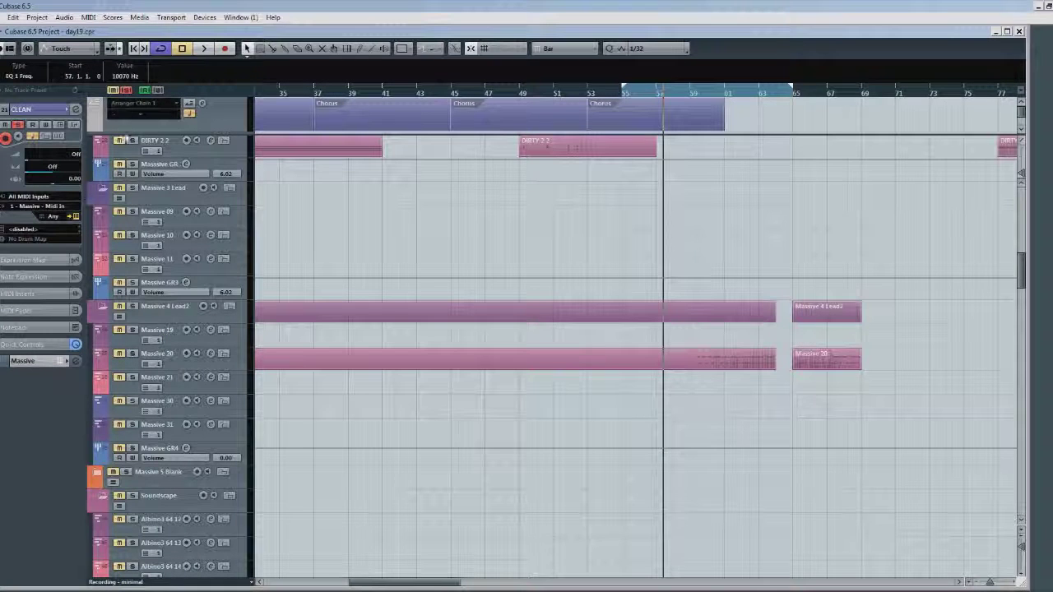
click(132, 354)
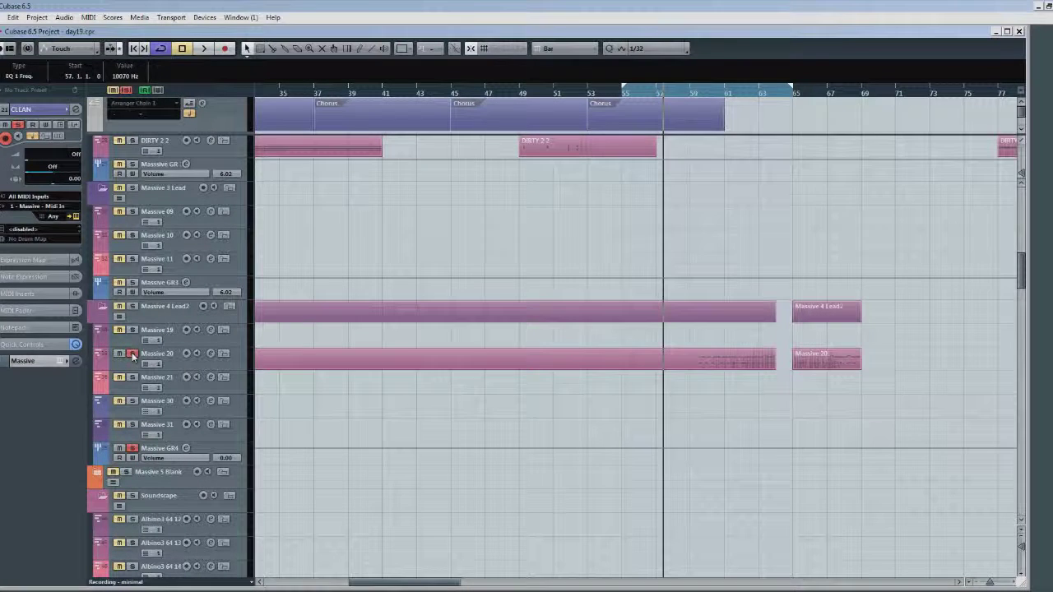
click(818, 372)
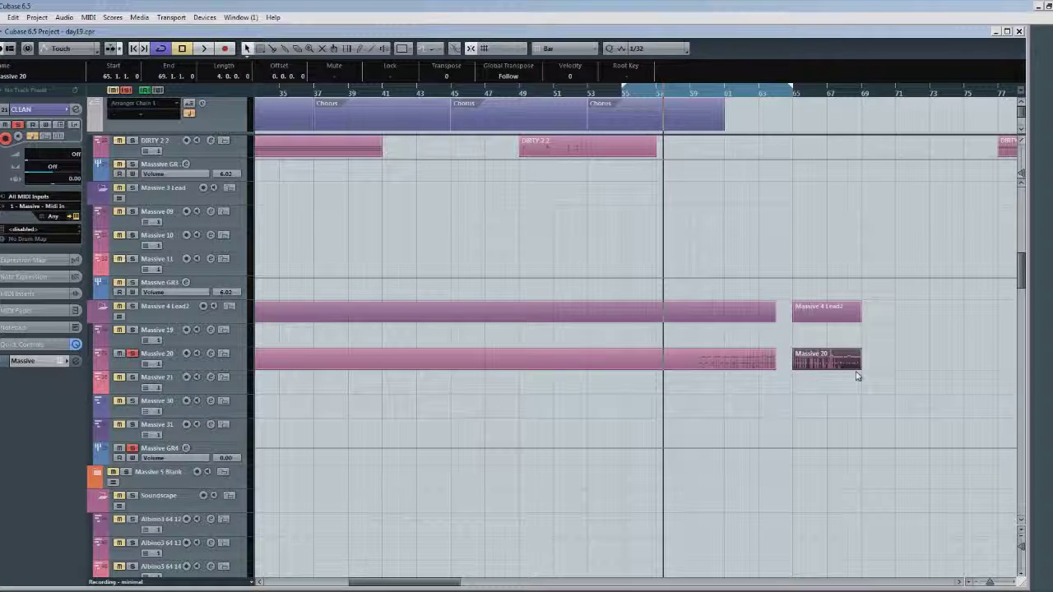
drag(794, 92, 793, 123)
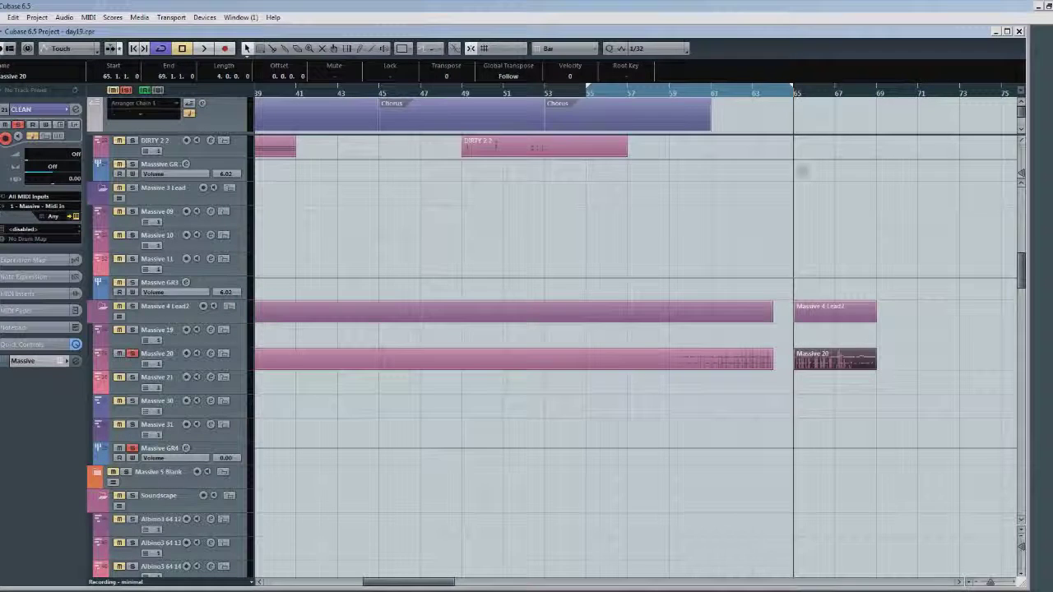
Step: Open the Massive 20 clip at bars 65–69 in the Key Editor, look over its notes, and close the editor
click(903, 382)
click(820, 351)
click(944, 417)
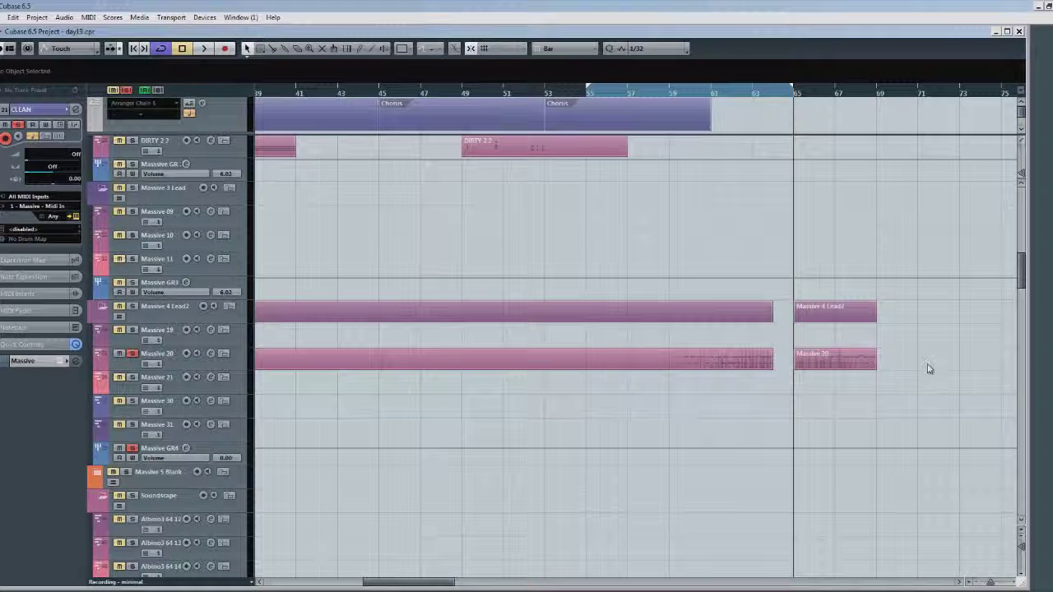
click(870, 365)
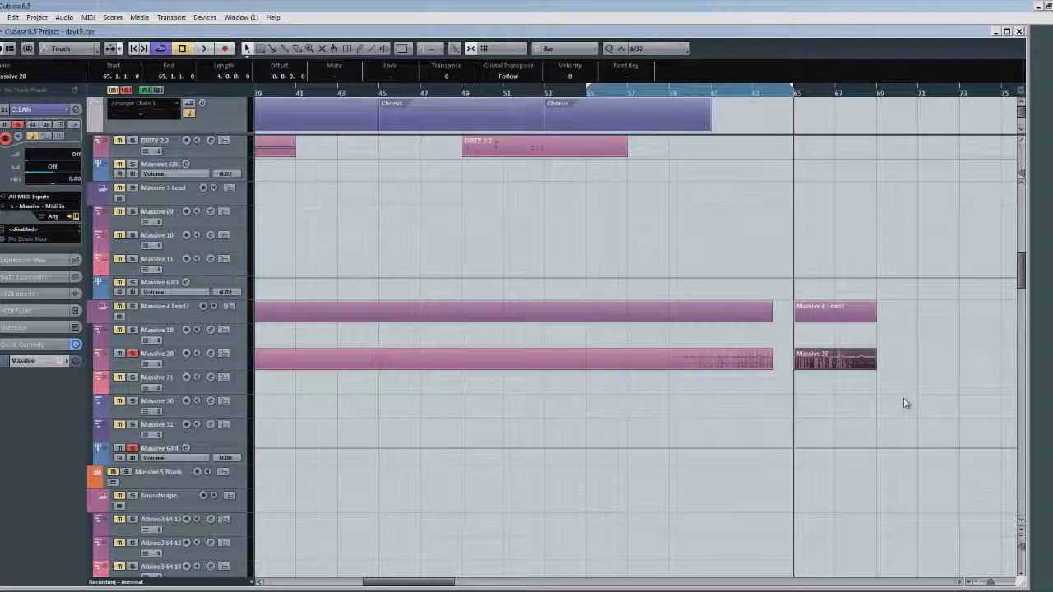
drag(904, 403, 843, 362)
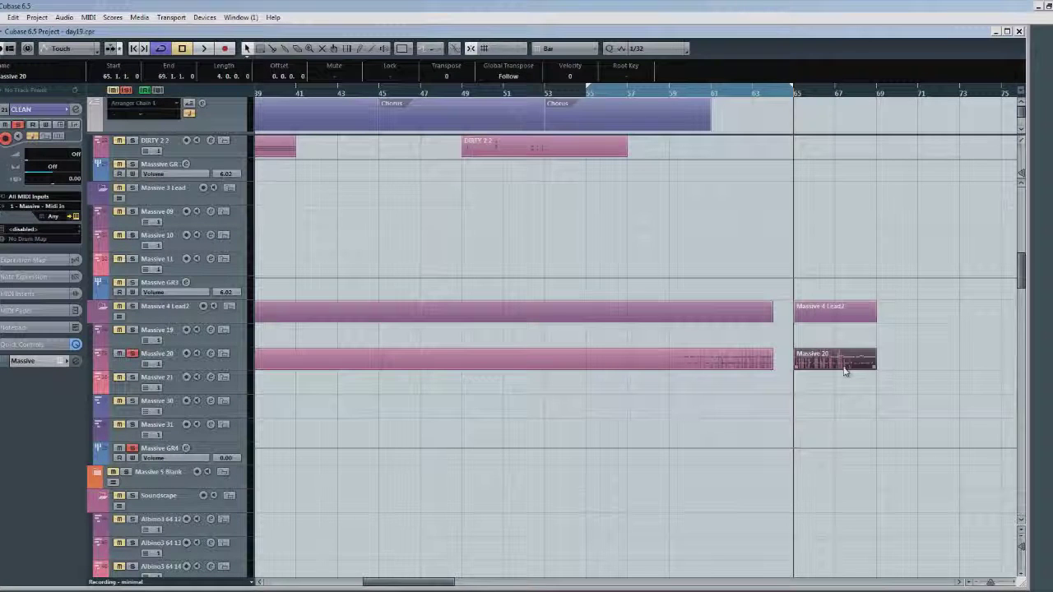
double_click(843, 370)
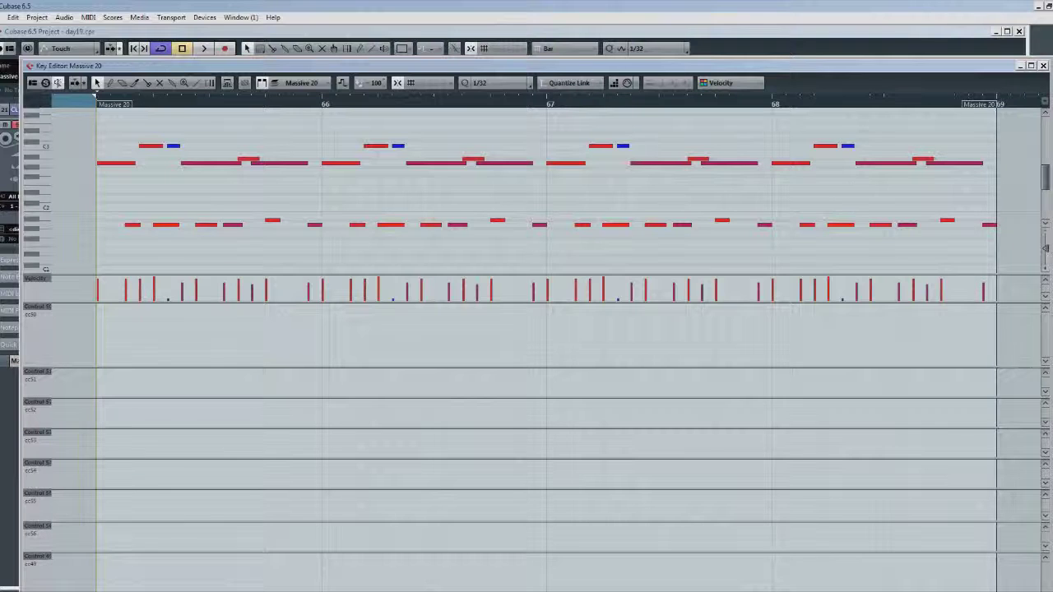
click(1042, 66)
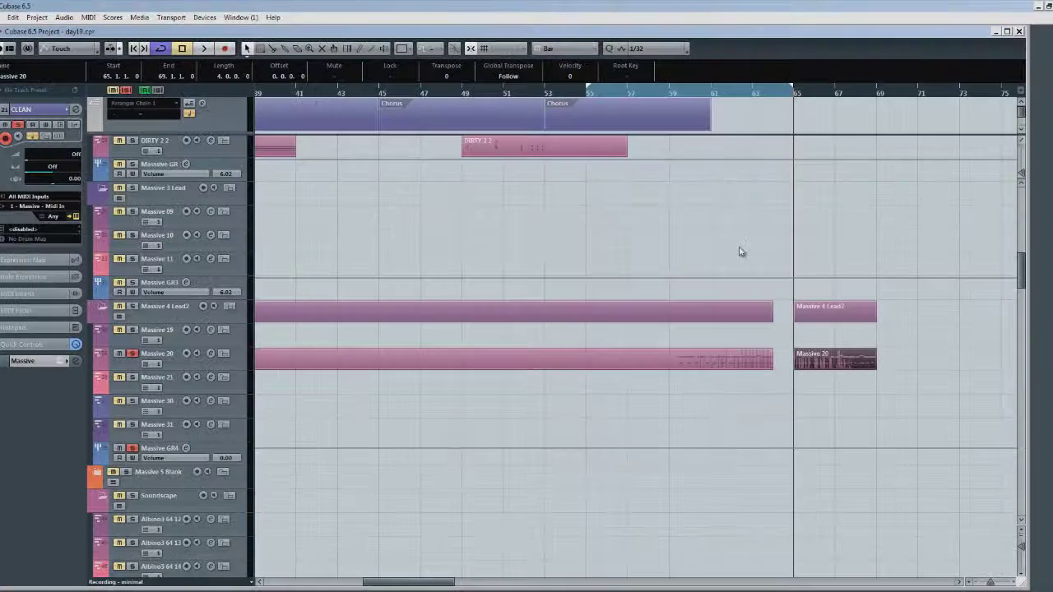
Step: Play the Massive 20 clip, inspect the macro controls of its Massive synth, close the plug-in, and stop playback
key(space)
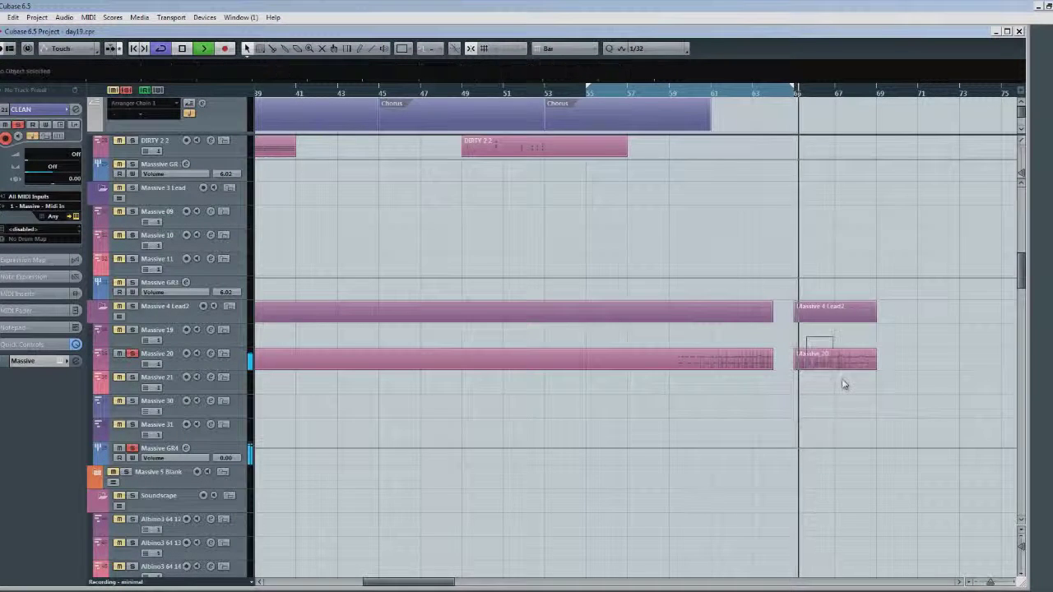
key(g)
key(g)
key(g)
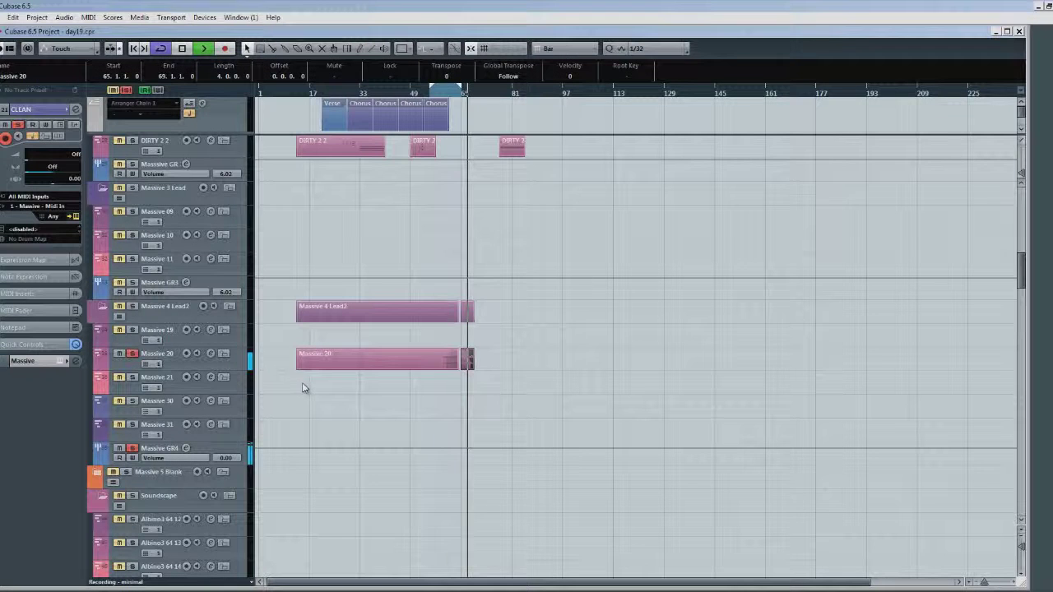
click(212, 354)
click(297, 170)
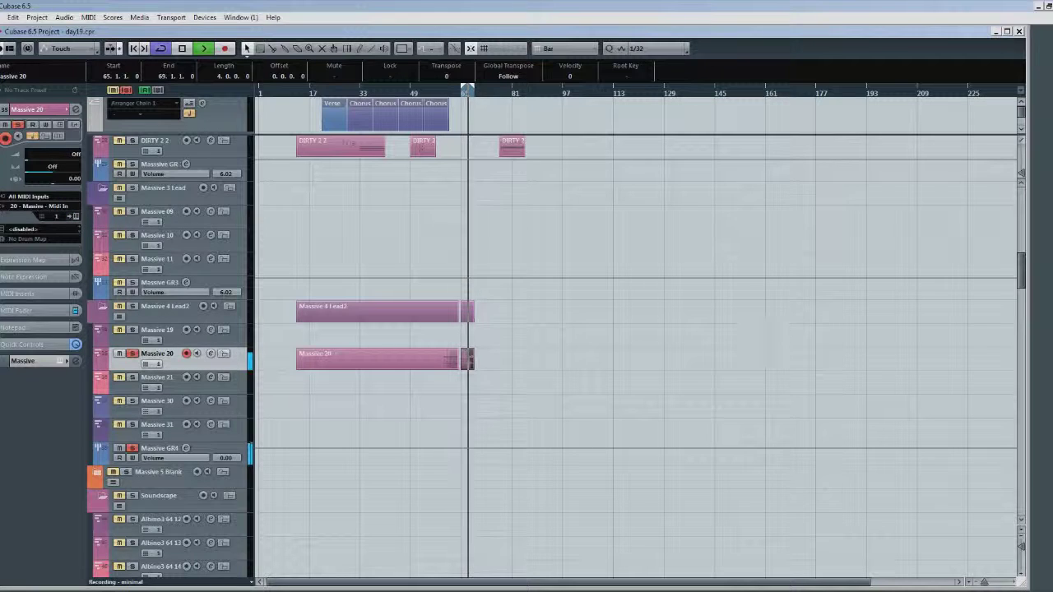
drag(1052, 156, 434, 99)
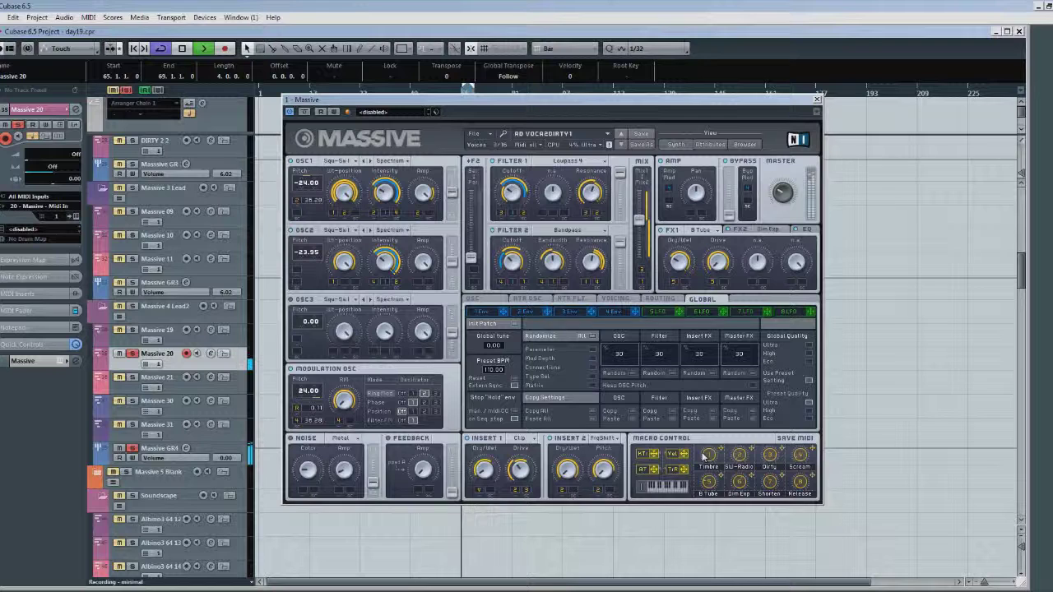
click(816, 100)
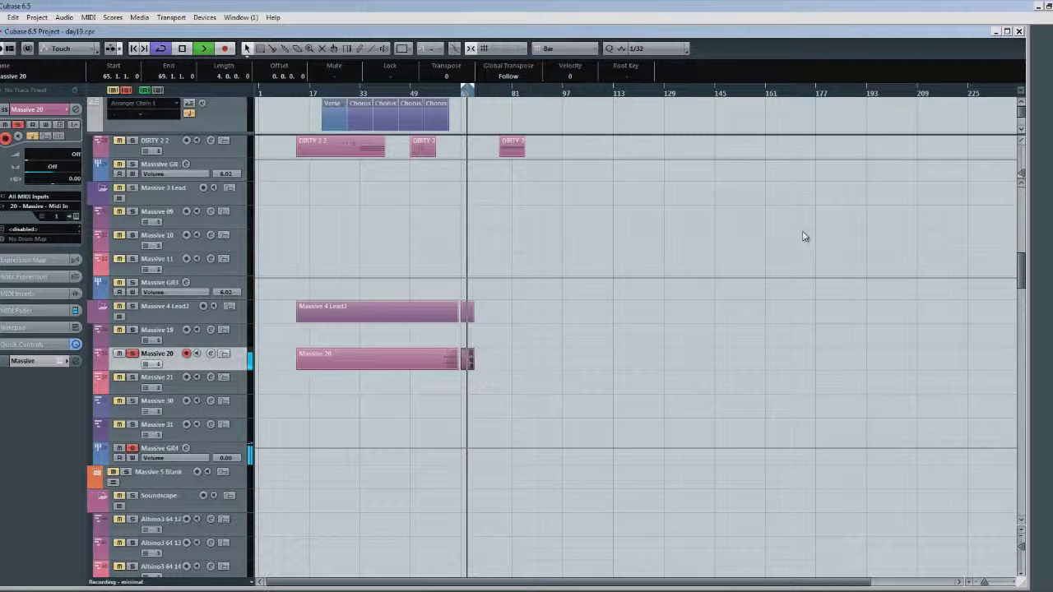
key(space)
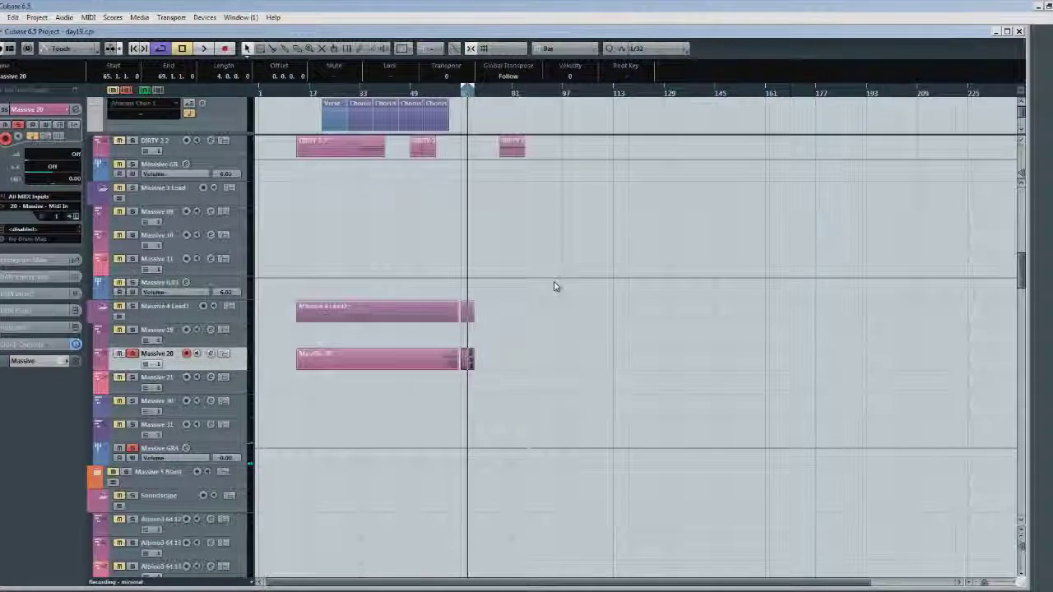
Step: Reopen the short Massive 20 clip in the Key Editor, compare its highest notes near C3 with its low notes below C2, and close the editor
key(h)
key(h)
key(h)
key(h)
key(h)
key(h)
key(h)
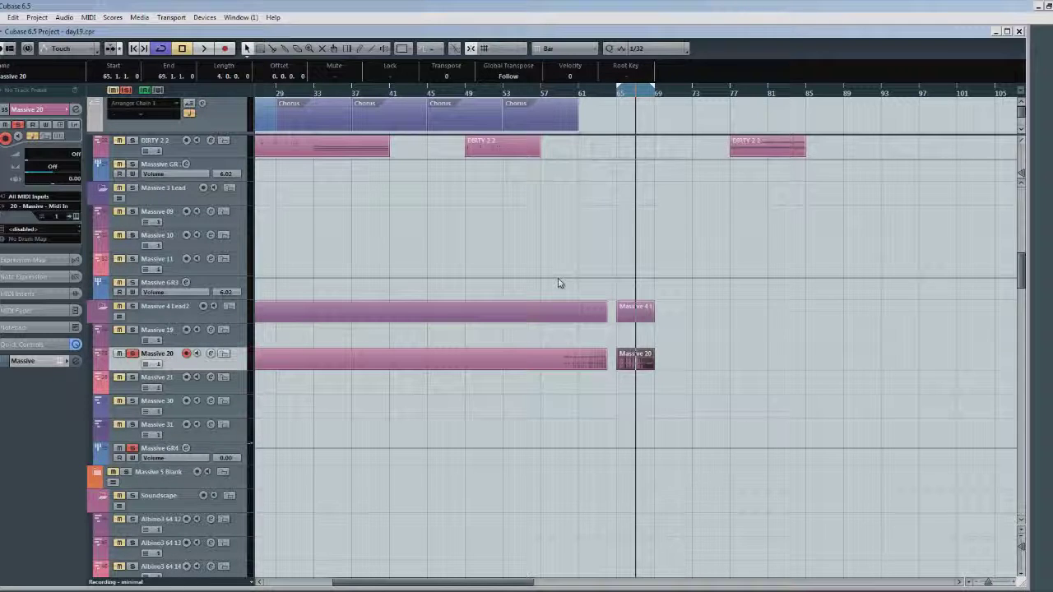
double_click(638, 366)
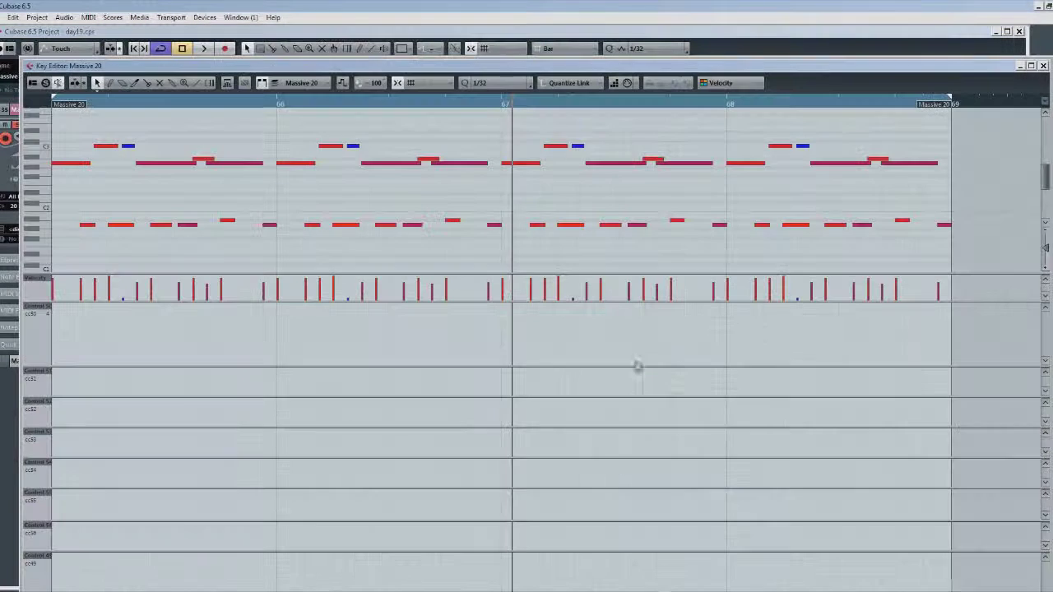
drag(105, 128, 880, 155)
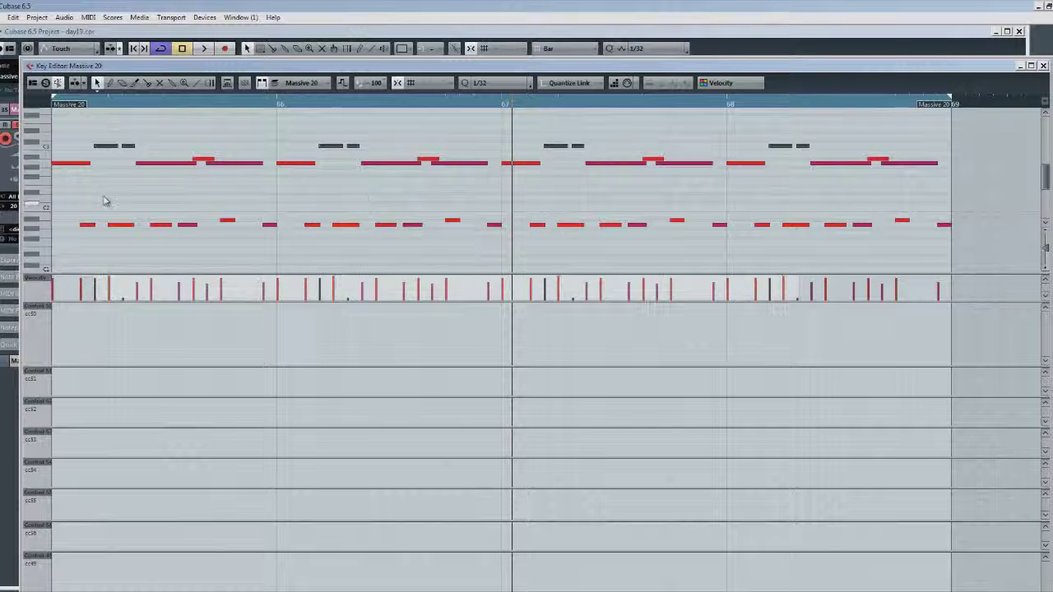
scroll(106, 203, down, 3)
drag(80, 154, 945, 220)
scroll(665, 249, up, 2)
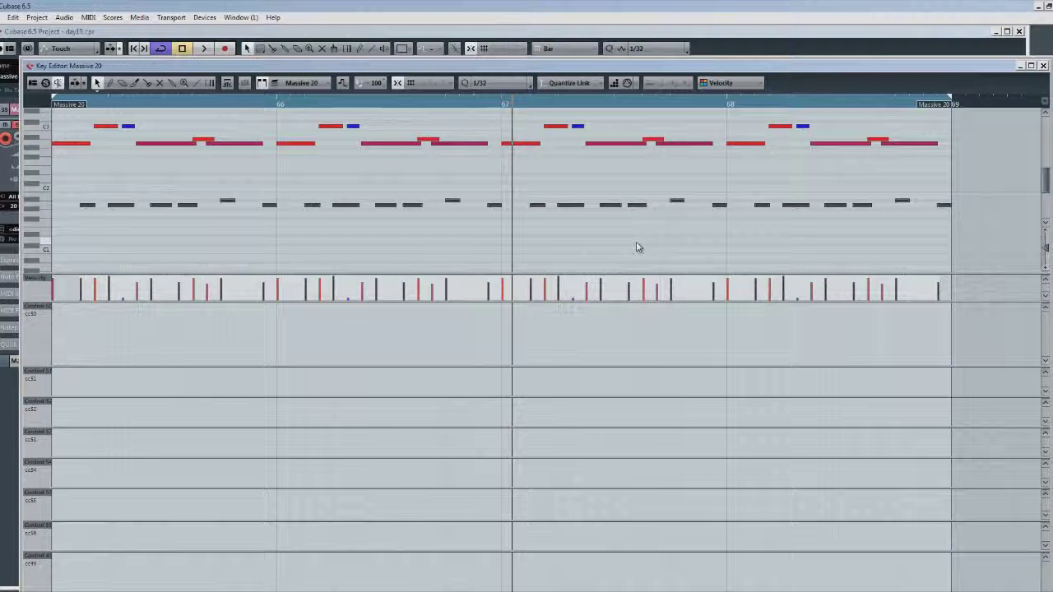
click(1043, 65)
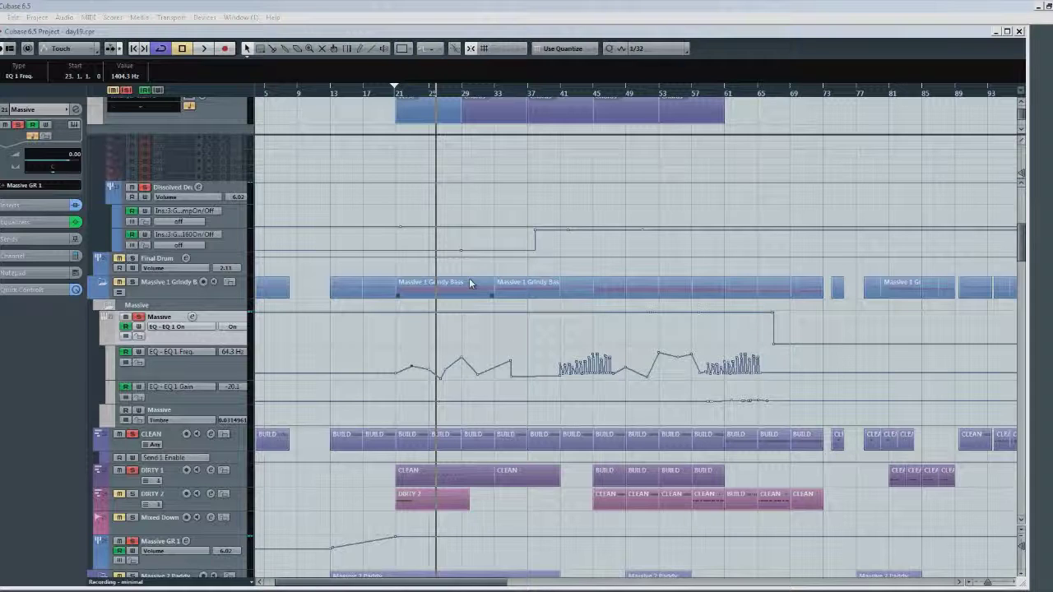
Step: Play the arrangement from bar 29 and again from about bar 41 to check the EQ 1 Freq. automation alongside the drum tracks
click(464, 94)
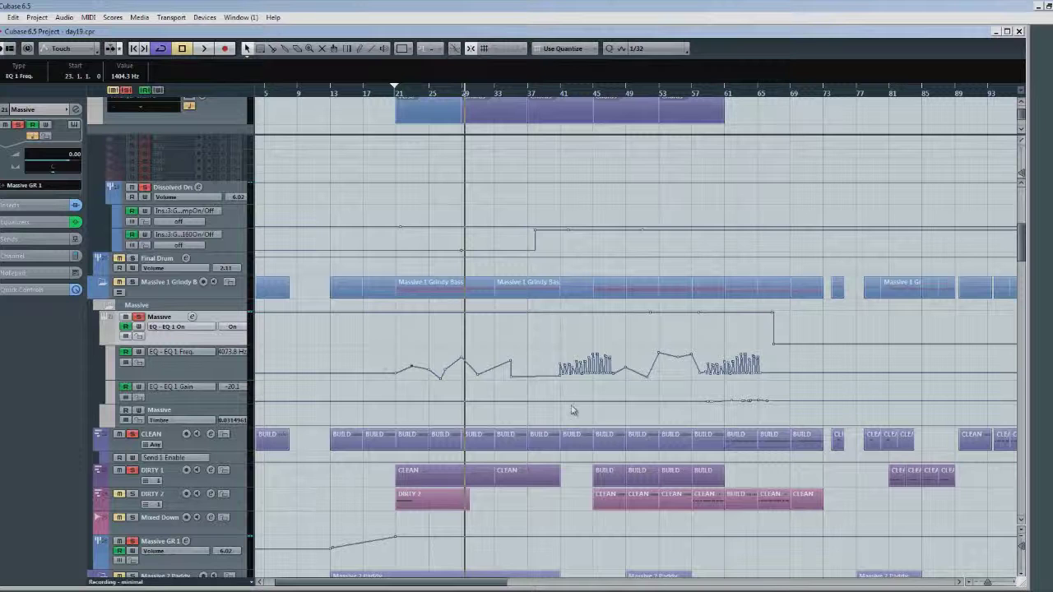
scroll(385, 462, down, 2)
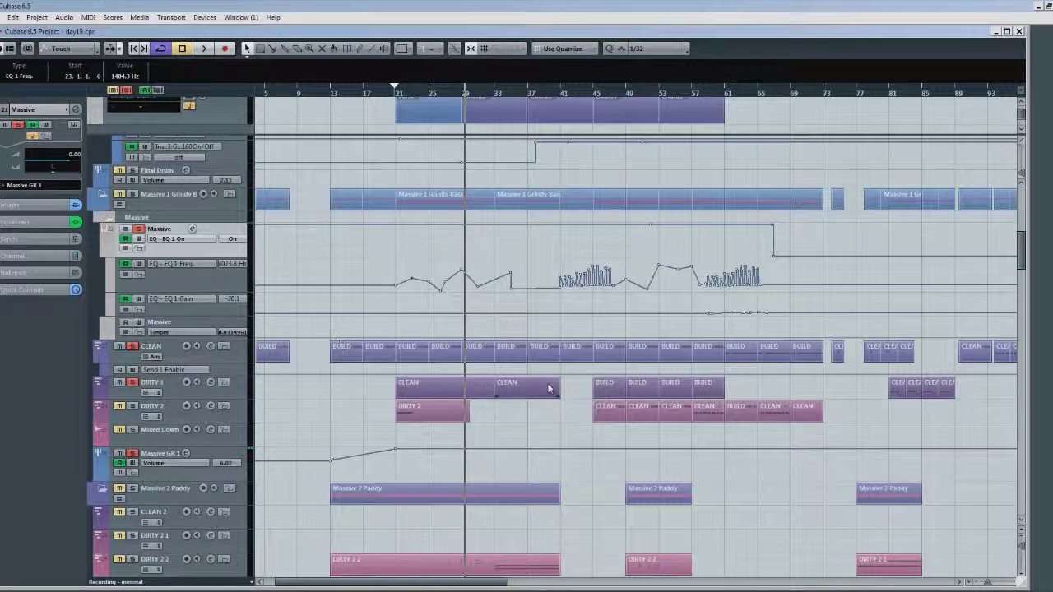
scroll(539, 386, down, 2)
key(space)
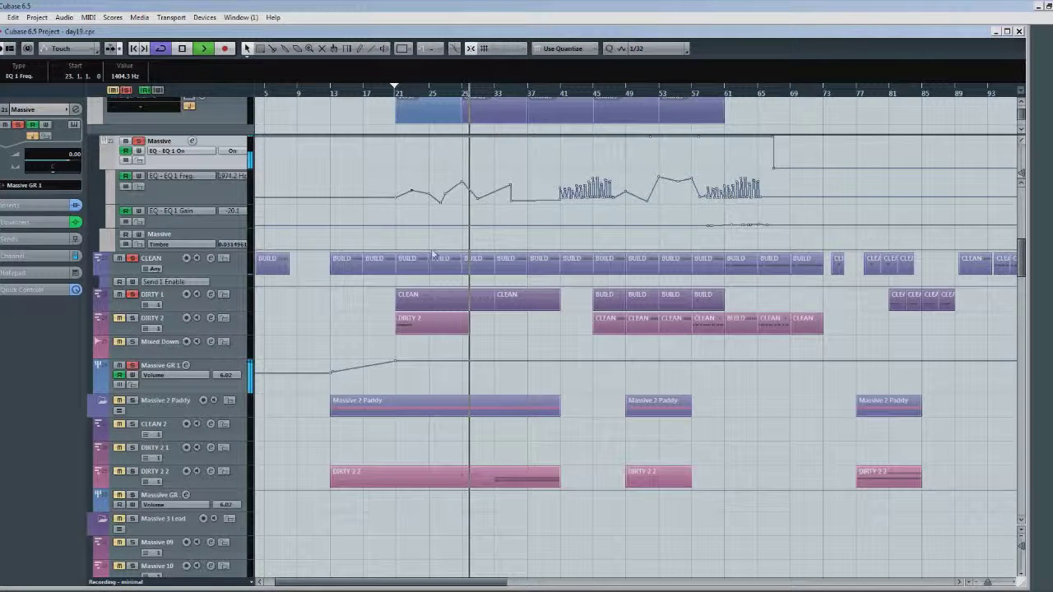
scroll(500, 259, up, 6)
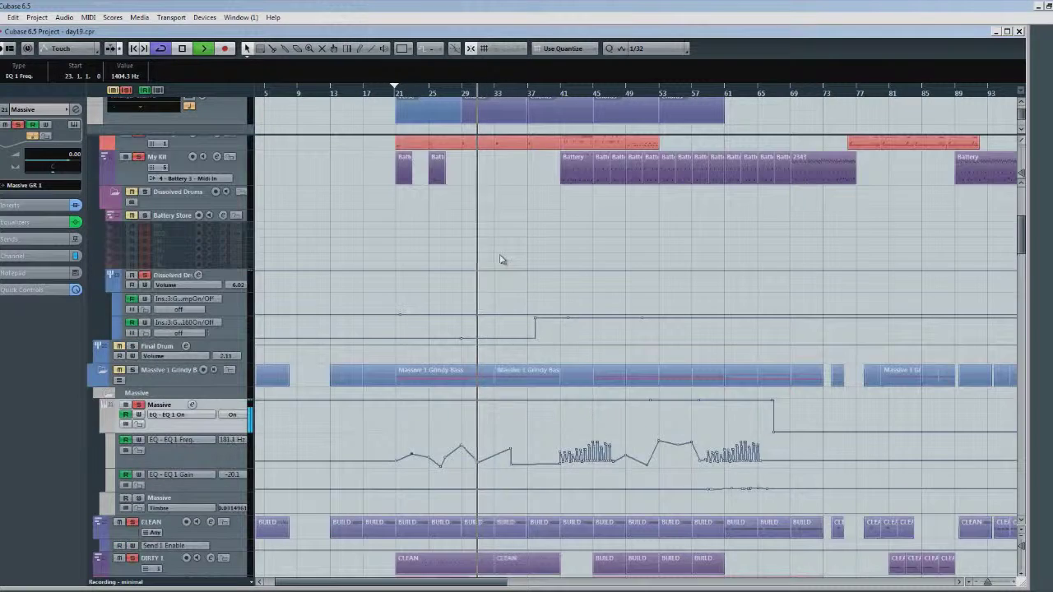
scroll(500, 259, up, 2)
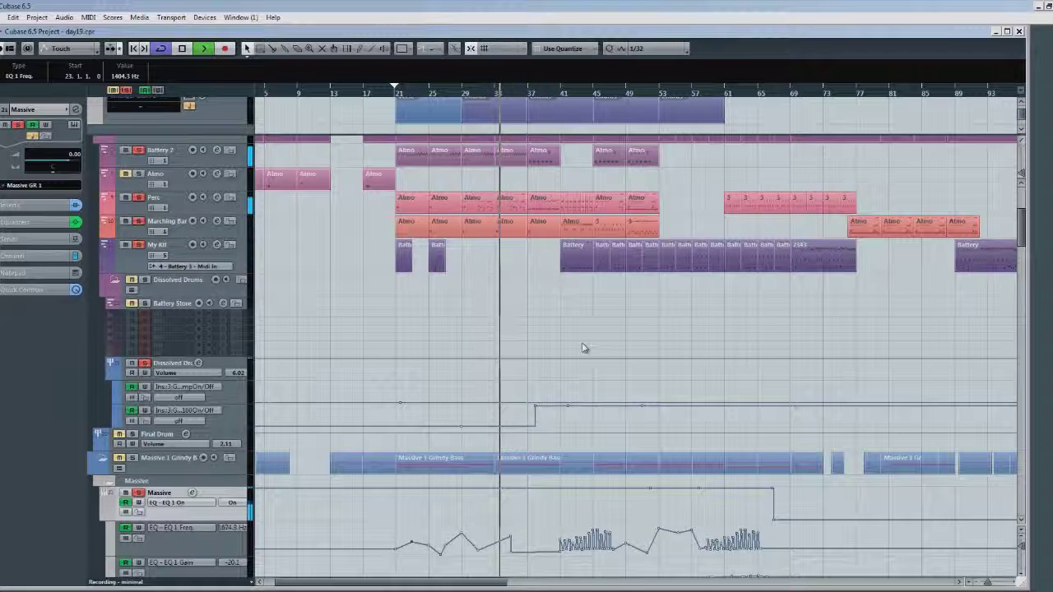
click(559, 97)
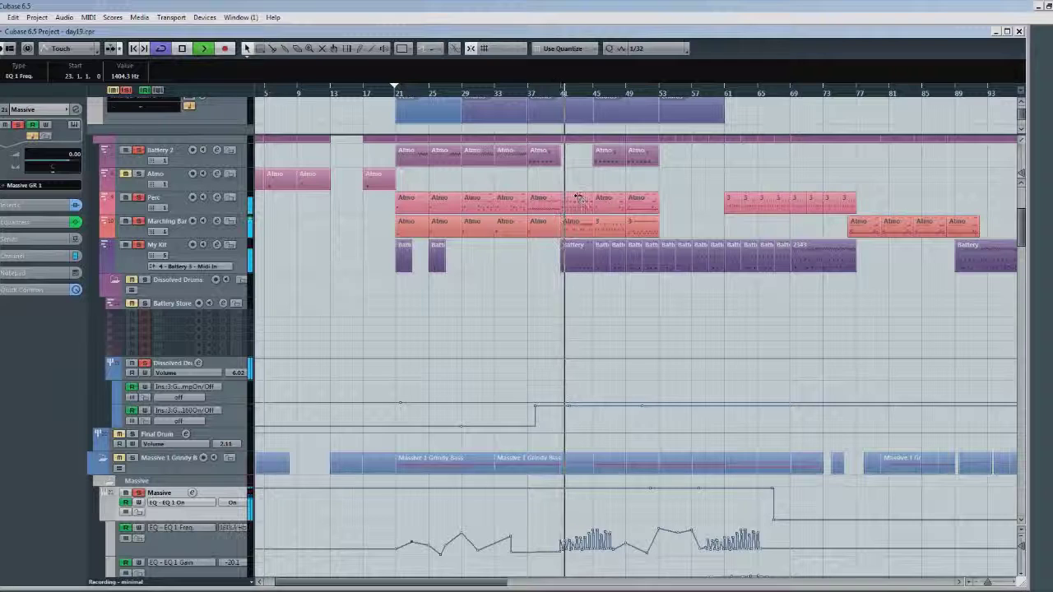
key(space)
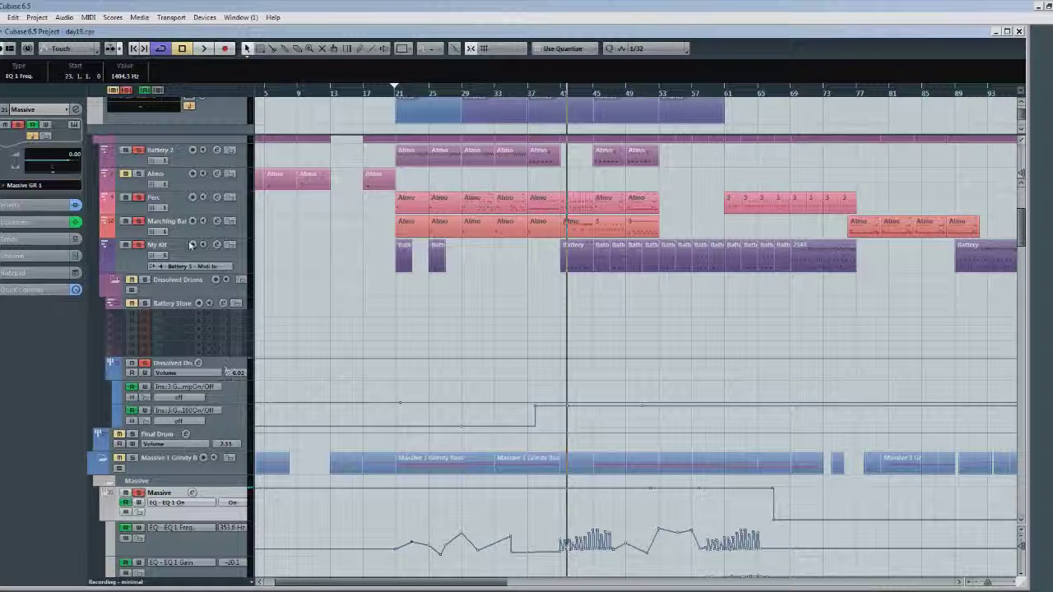
Step: Look over the drum and Massive tracks and select the CLEAN clip at bars 21–33 on the DIRTY 1 track
scroll(205, 395, down, 2)
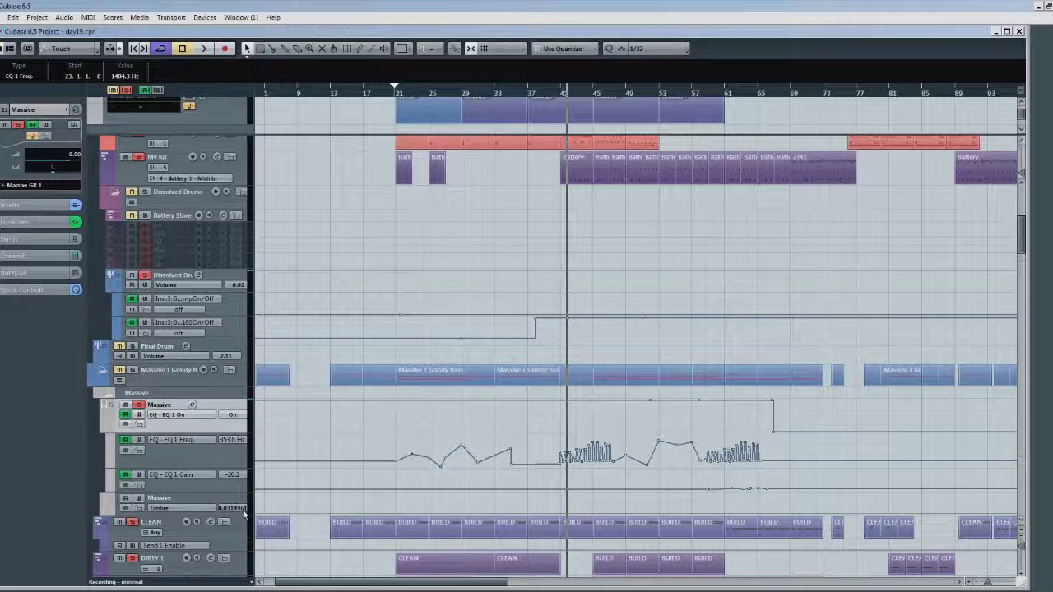
scroll(477, 227, up, 3)
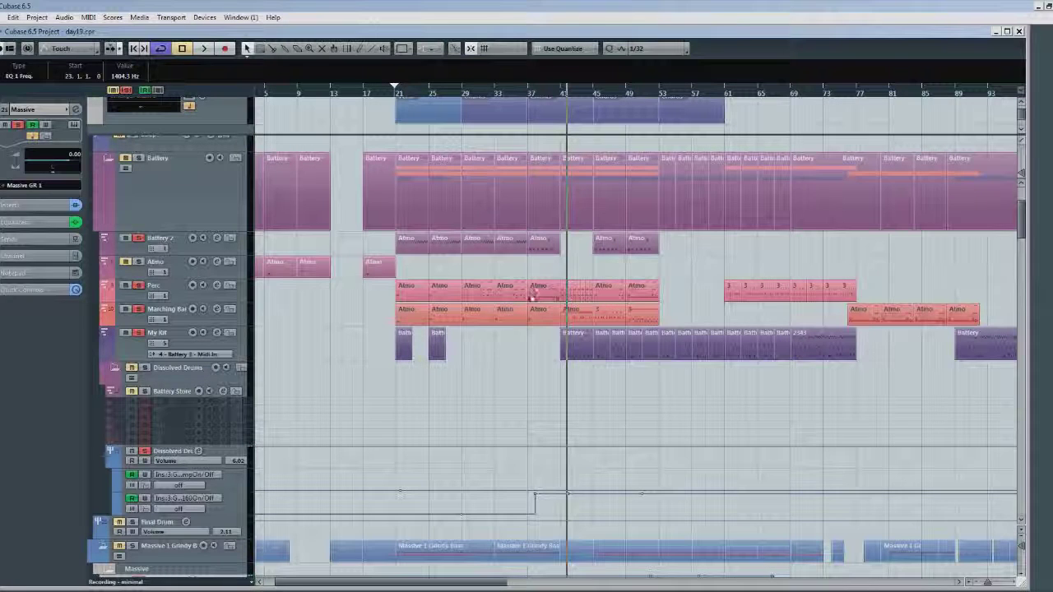
scroll(369, 382, down, 3)
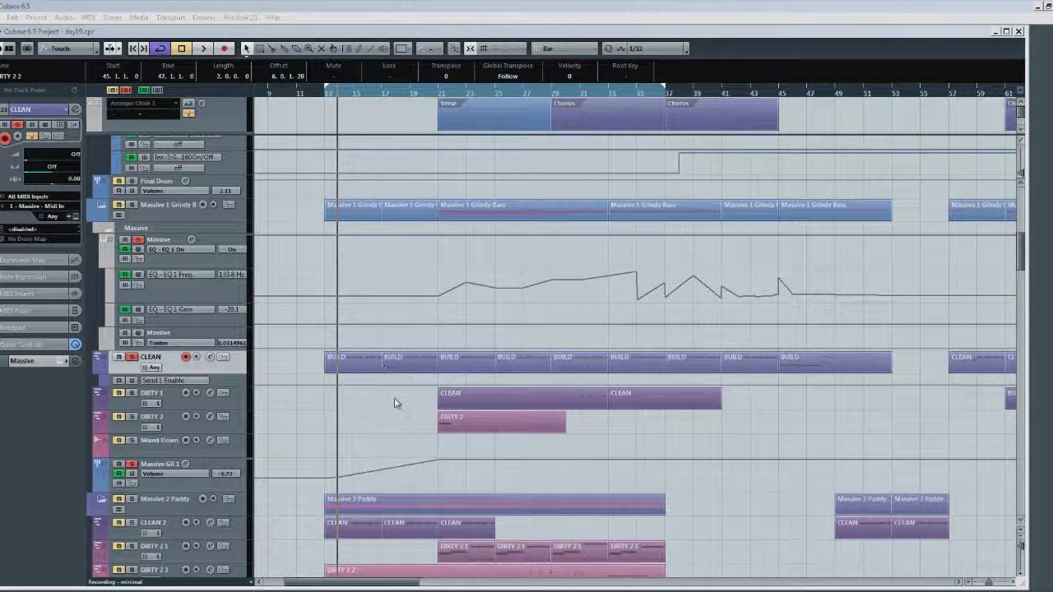
scroll(403, 423, down, 4)
scroll(404, 422, up, 2)
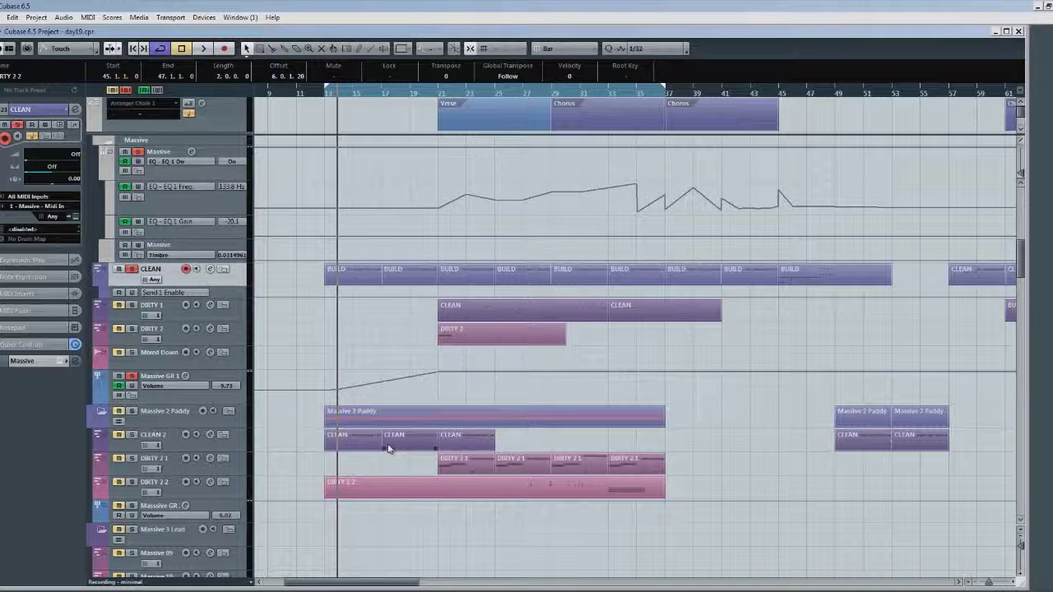
click(514, 316)
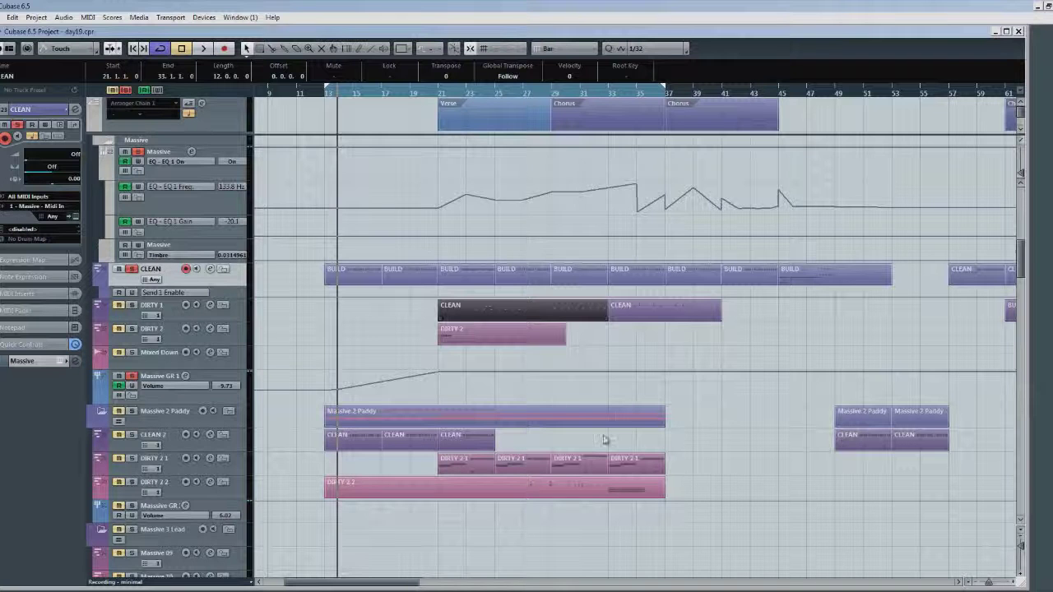
scroll(603, 440, down, 3)
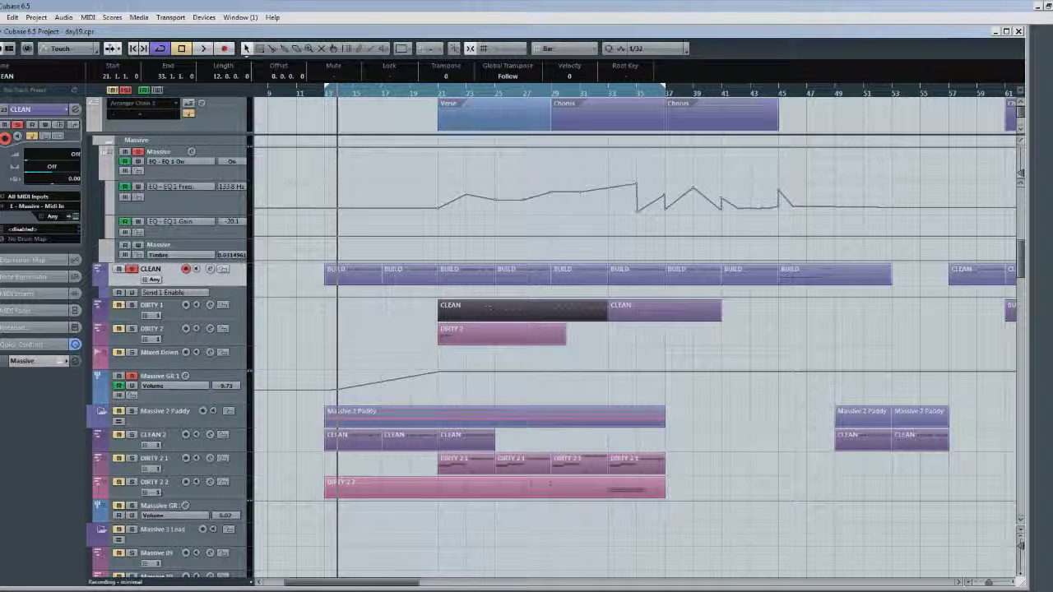
Step: Play the soloed Massive bass from bar 13, stop playback, and briefly open and close the mixer
click(326, 95)
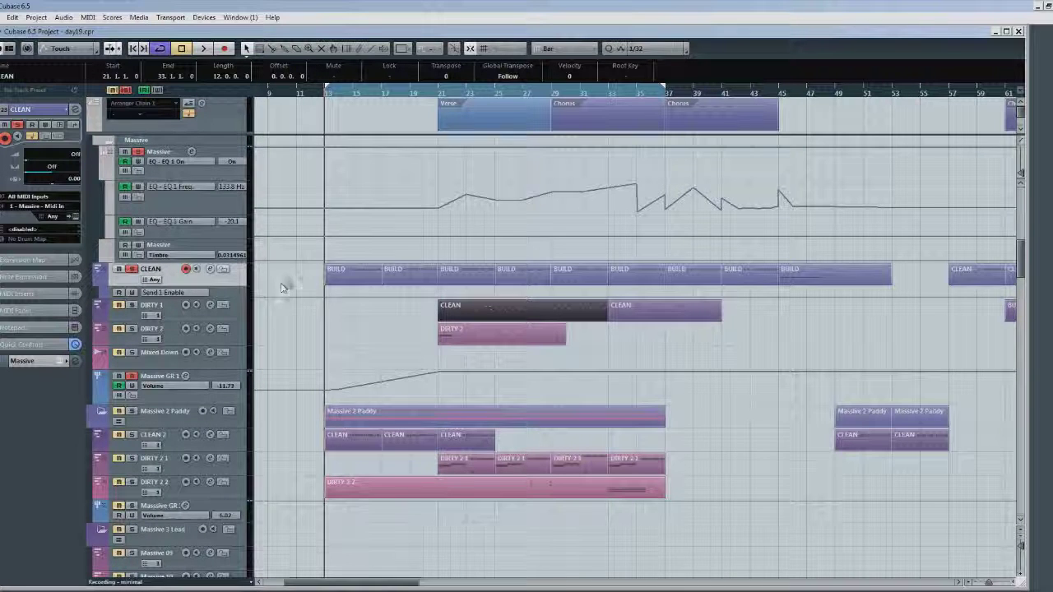
key(space)
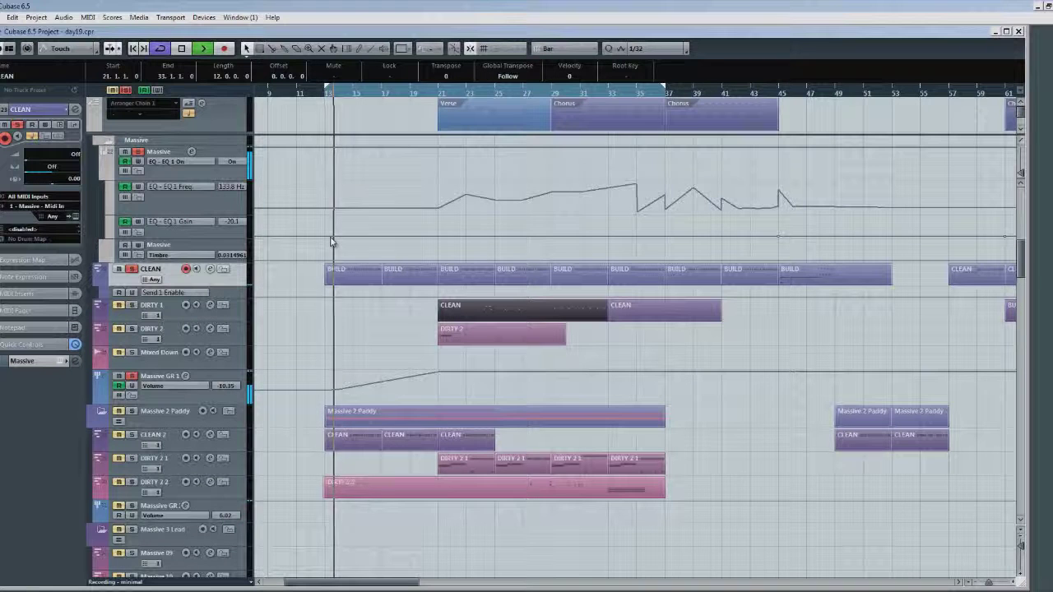
key(space)
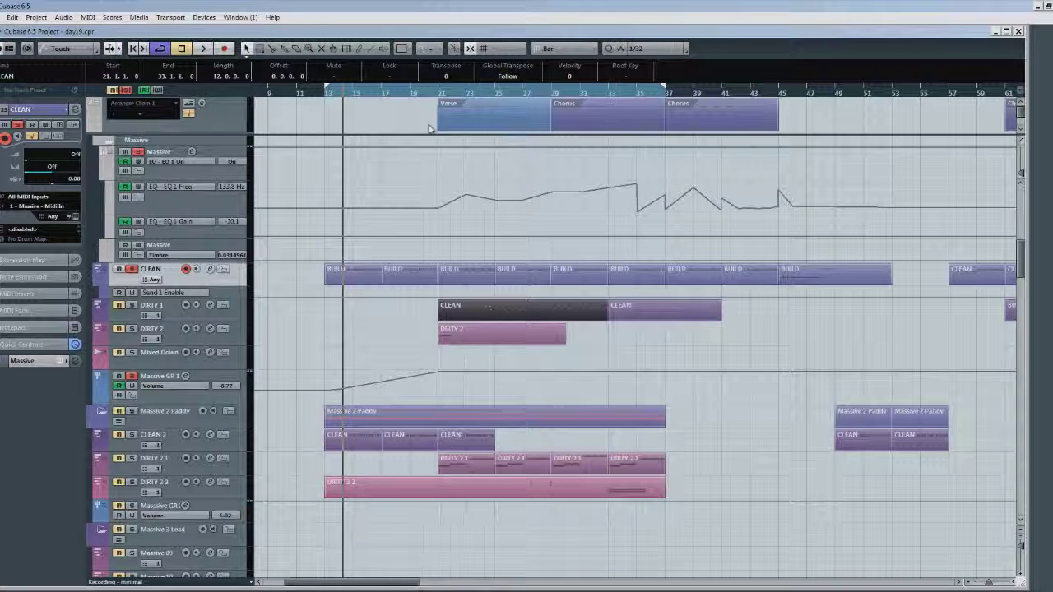
key(F3)
key(F3)
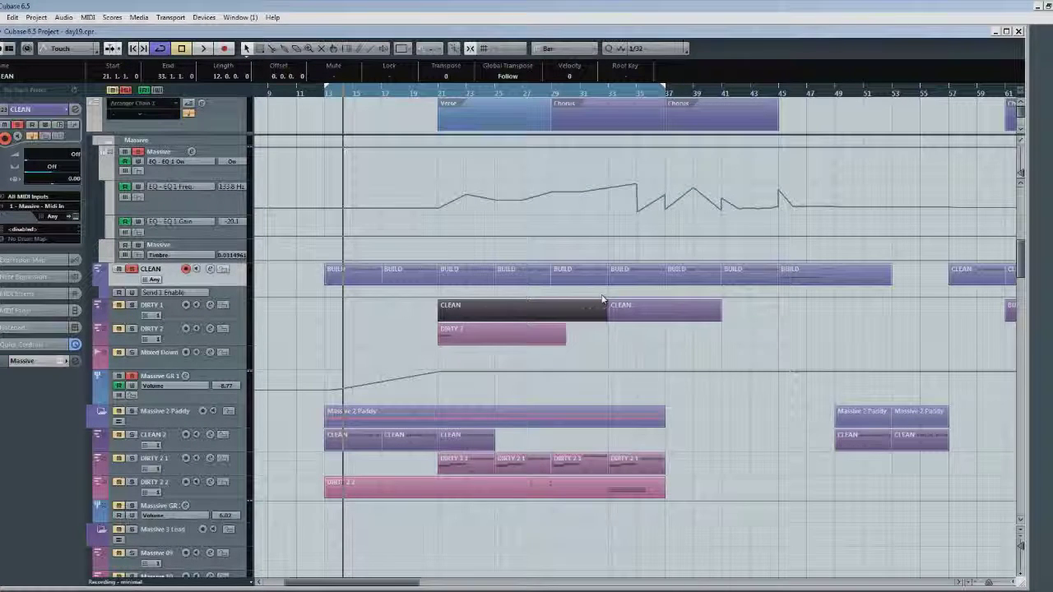
Step: Return the playhead to bar 13 and review the Massive, lead and drum tracks surrounding the EQ 1 Freq. automation
click(331, 95)
scroll(451, 226, down, 8)
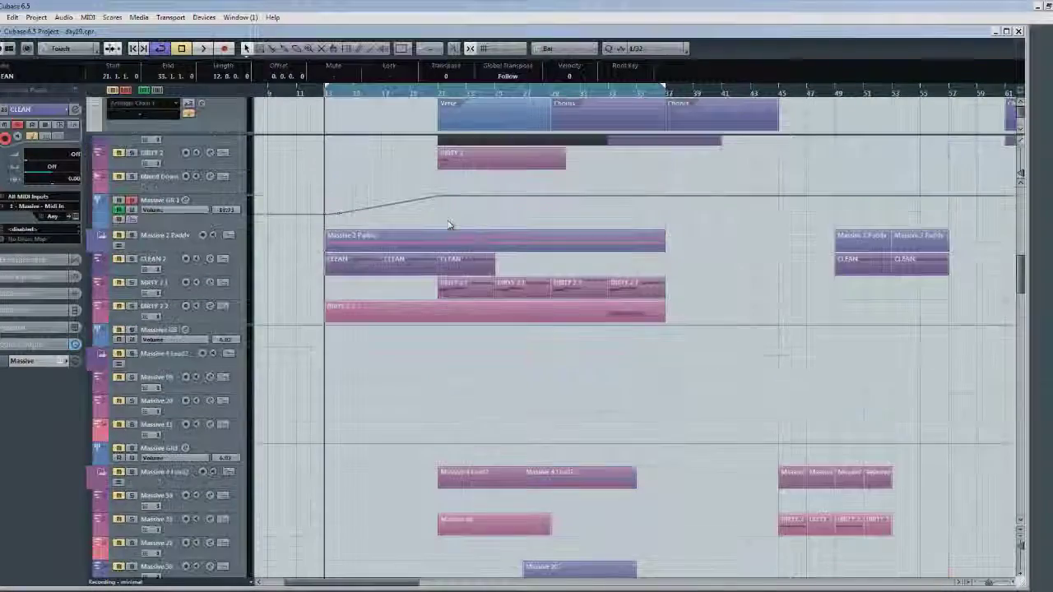
scroll(451, 226, down, 2)
scroll(450, 224, up, 10)
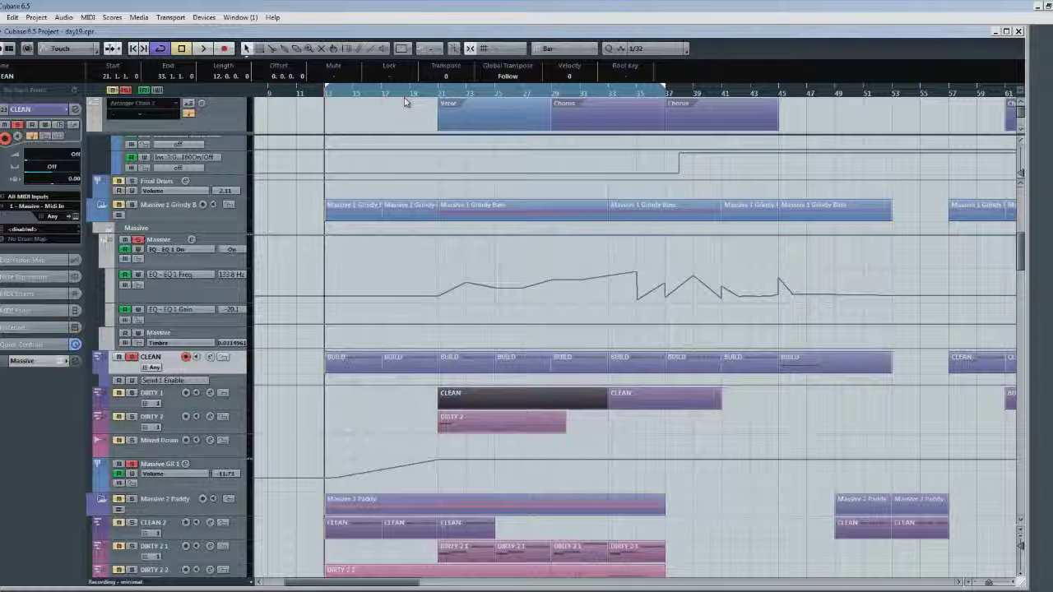
scroll(621, 288, down, 2)
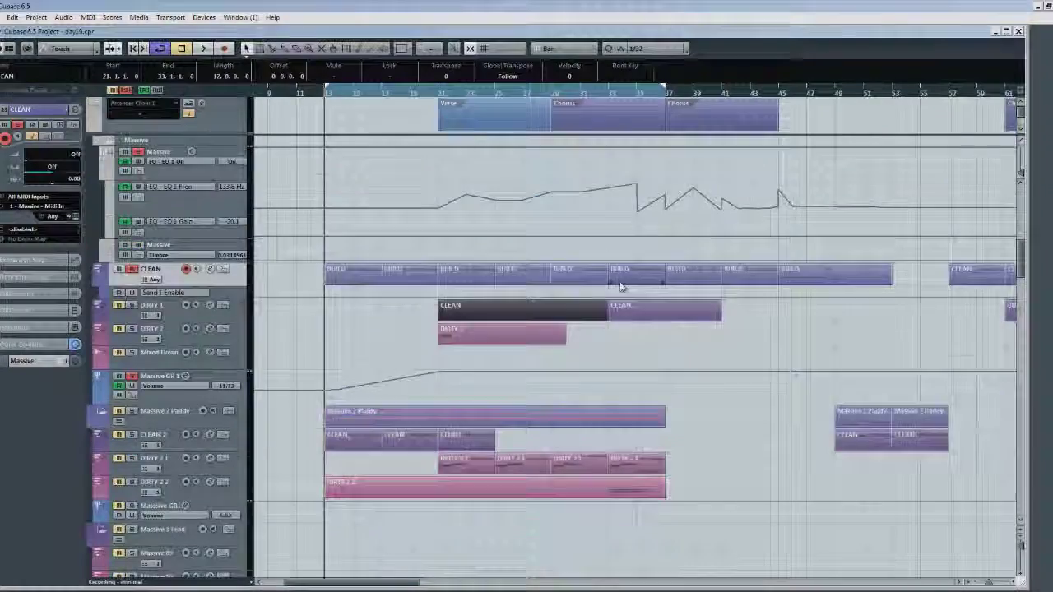
scroll(621, 288, up, 10)
scroll(620, 287, down, 8)
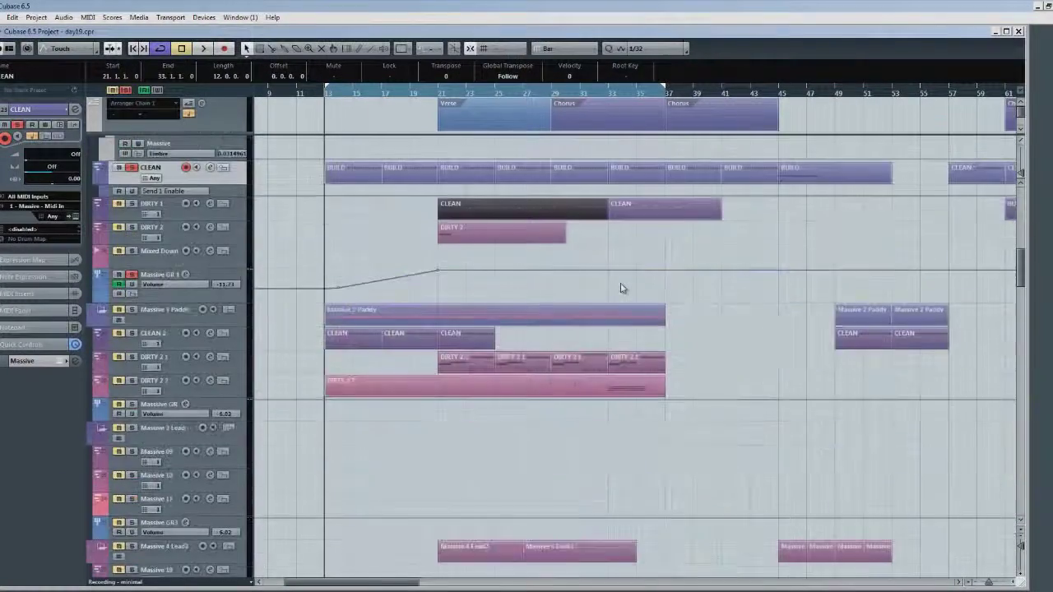
scroll(621, 287, up, 3)
scroll(621, 290, up, 5)
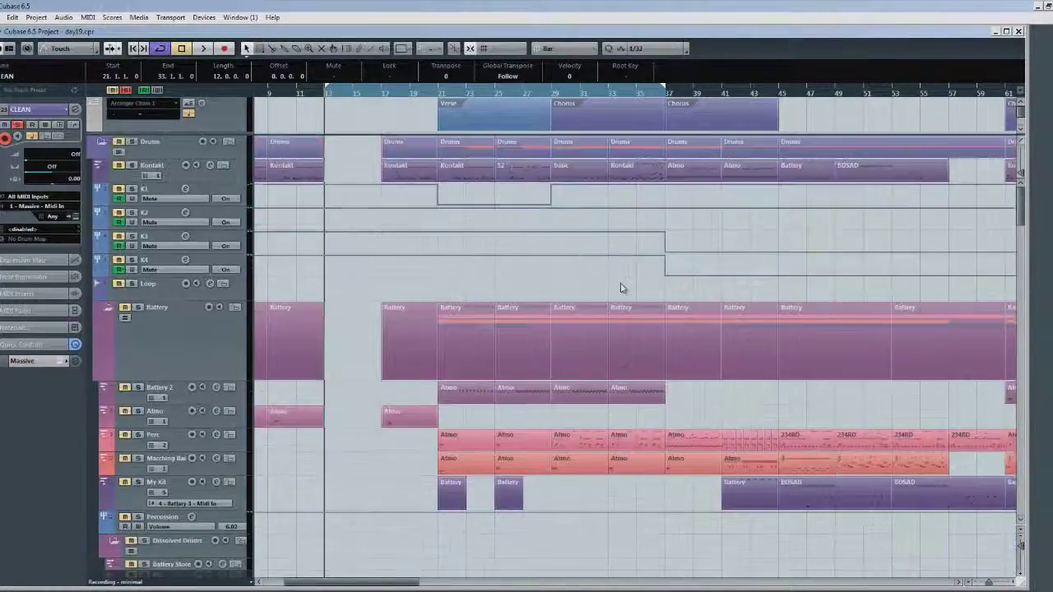
scroll(280, 255, down, 5)
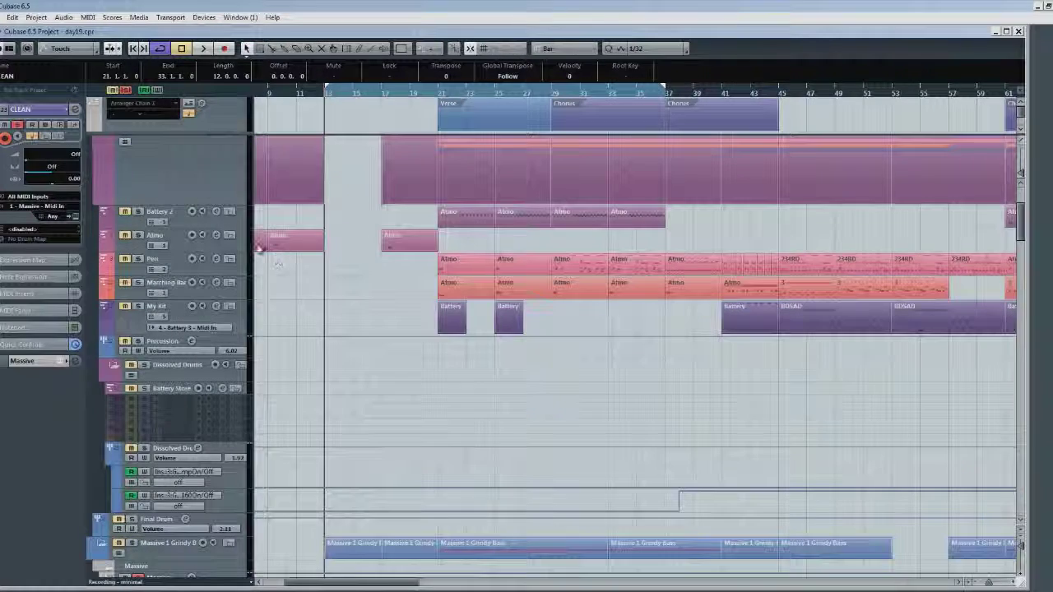
scroll(164, 253, up, 3)
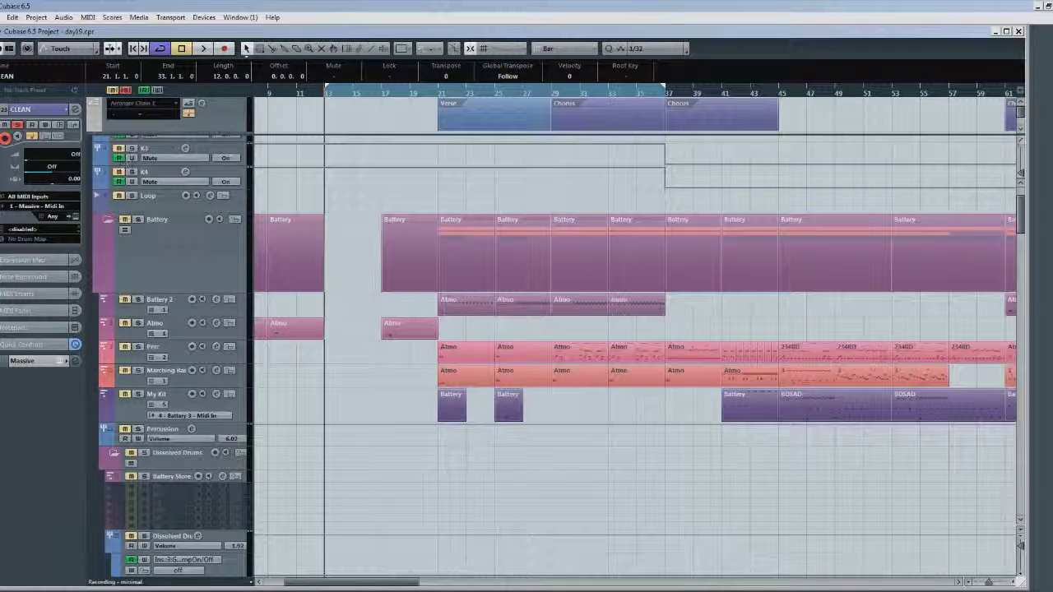
scroll(378, 245, down, 10)
Step: Clear the solos and play the full arrangement from bar 13 to bar 37, briefly opening and closing VST Connections
key(space)
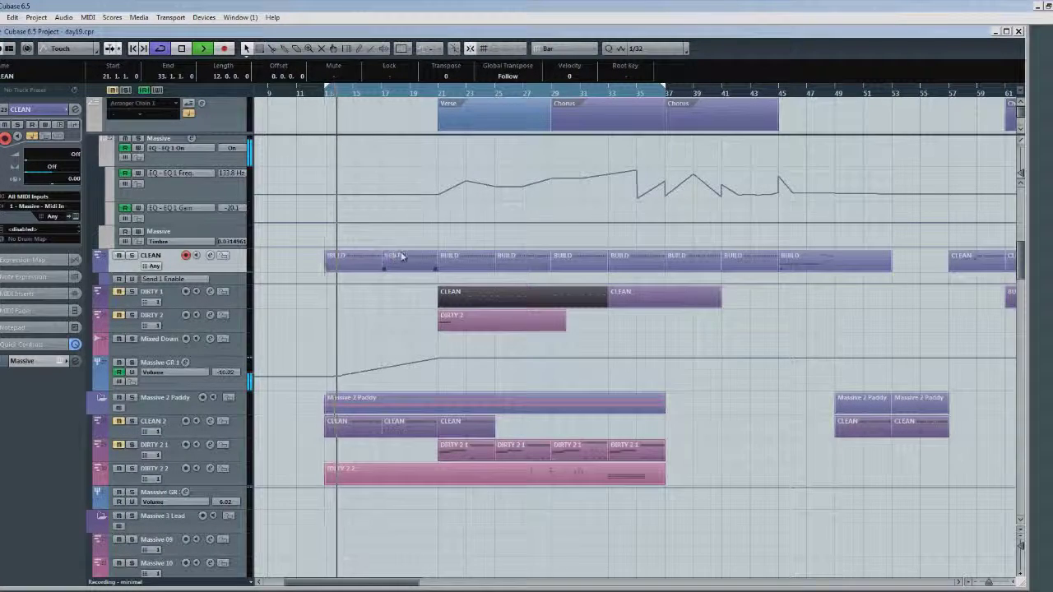
key(F4)
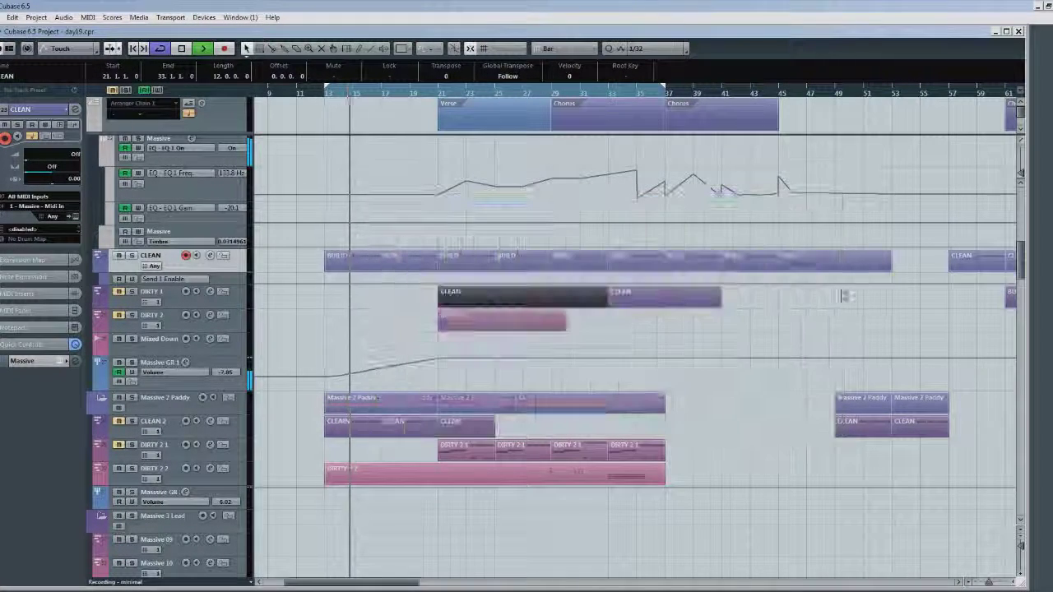
key(F4)
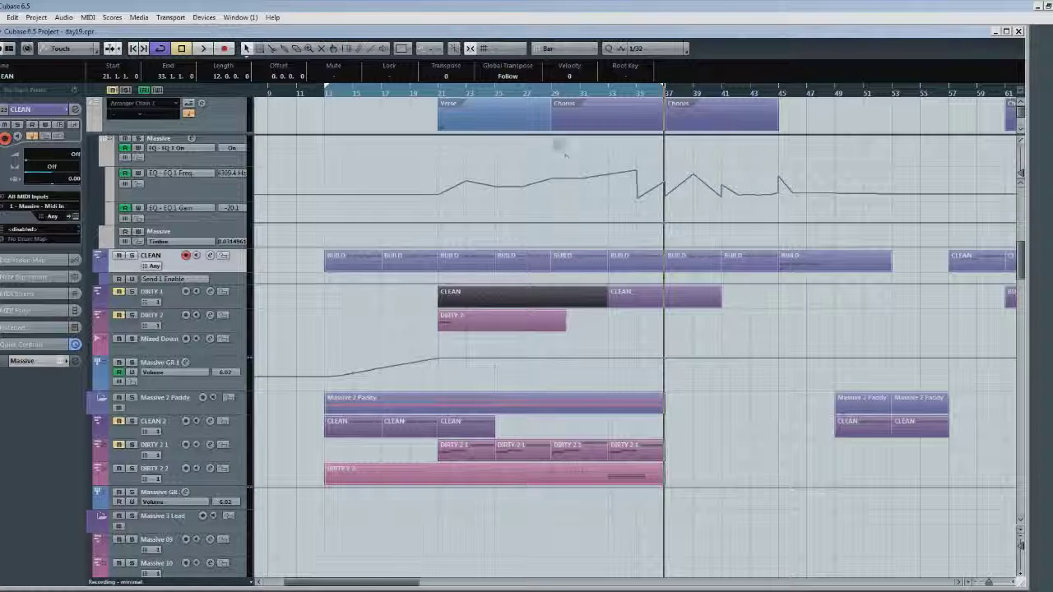
Step: Move the playhead to bar 27 and examine the EQ 1 Freq. automation alongside the Massive and lead tracks
click(525, 93)
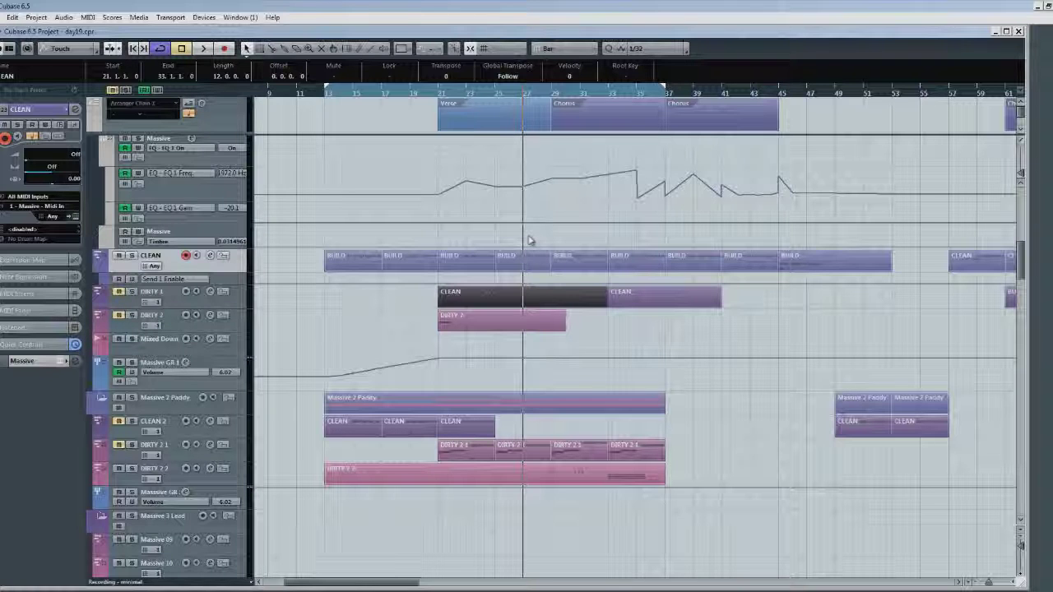
scroll(531, 247, down, 2)
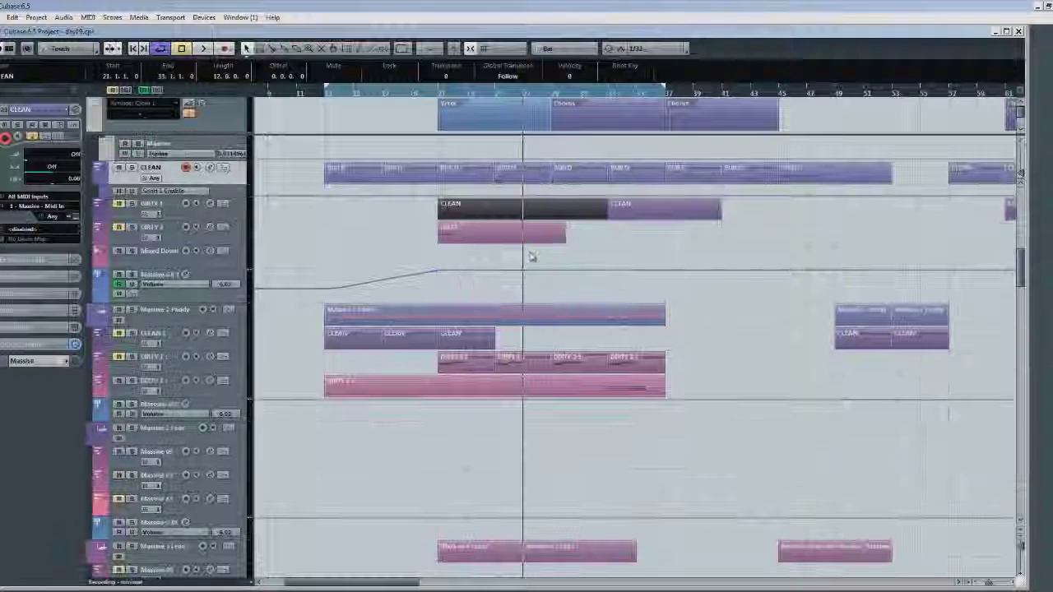
scroll(531, 257, up, 4)
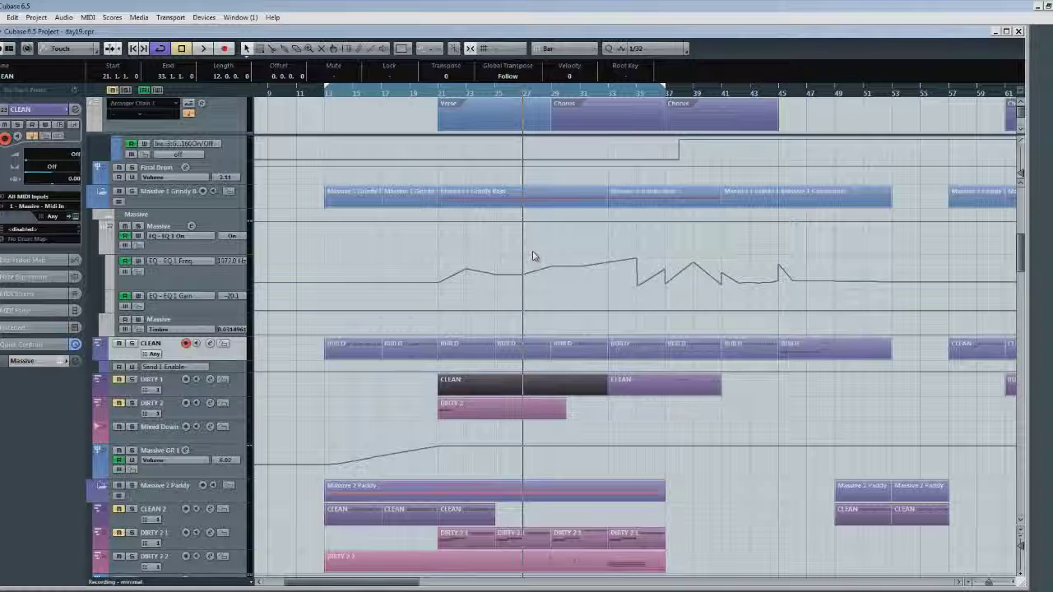